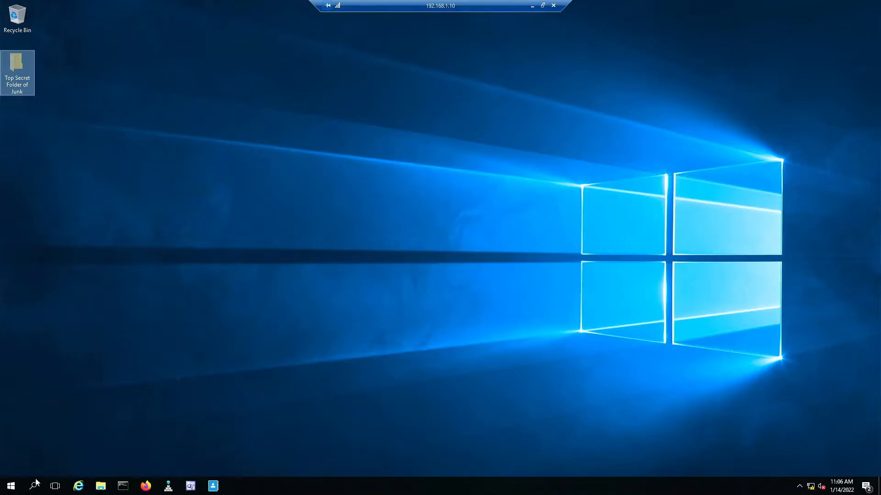
# Start Group Policy Management from the Windows Administrative Tools folder in the Start menu.
pyautogui.click(15, 483)
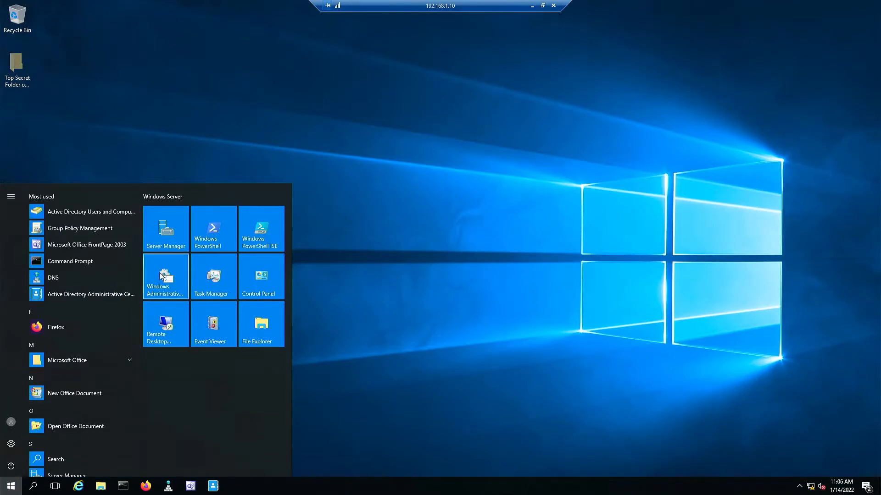
pyautogui.click(160, 273)
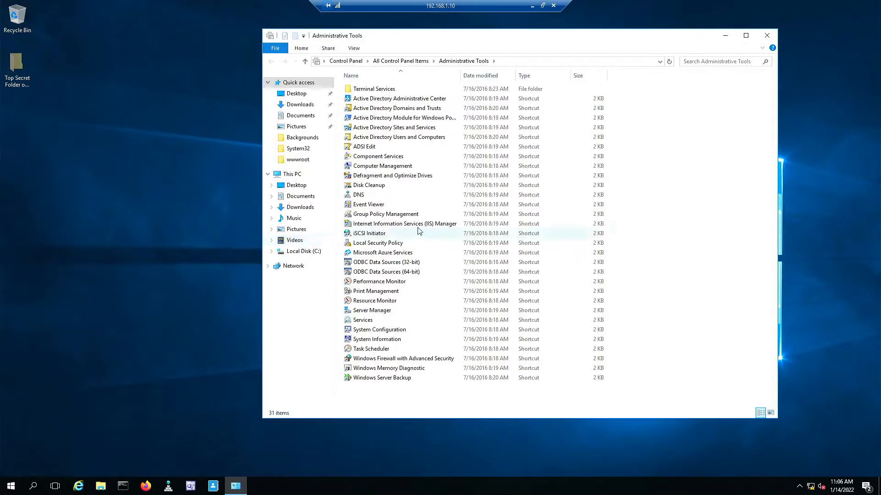
pyautogui.doubleClick(374, 214)
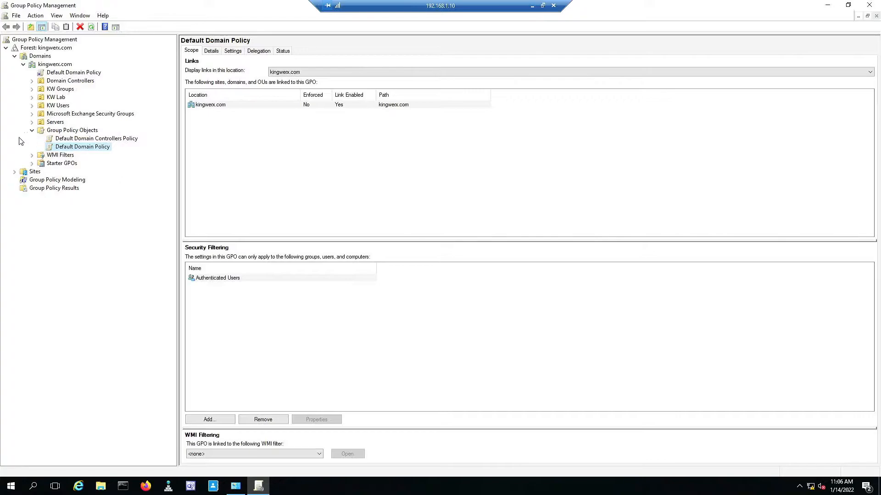
pyautogui.click(32, 97)
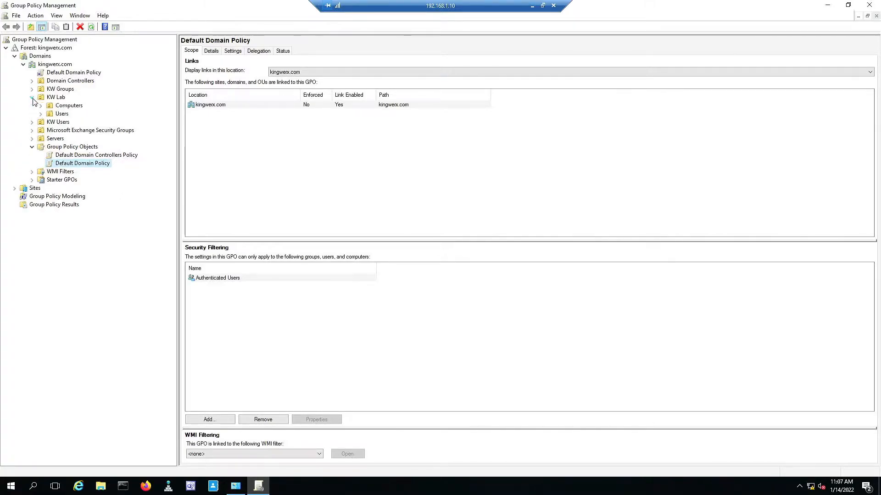
pyautogui.click(57, 106)
pyautogui.click(56, 114)
pyautogui.click(58, 106)
pyautogui.click(56, 122)
pyautogui.click(60, 114)
pyautogui.click(66, 106)
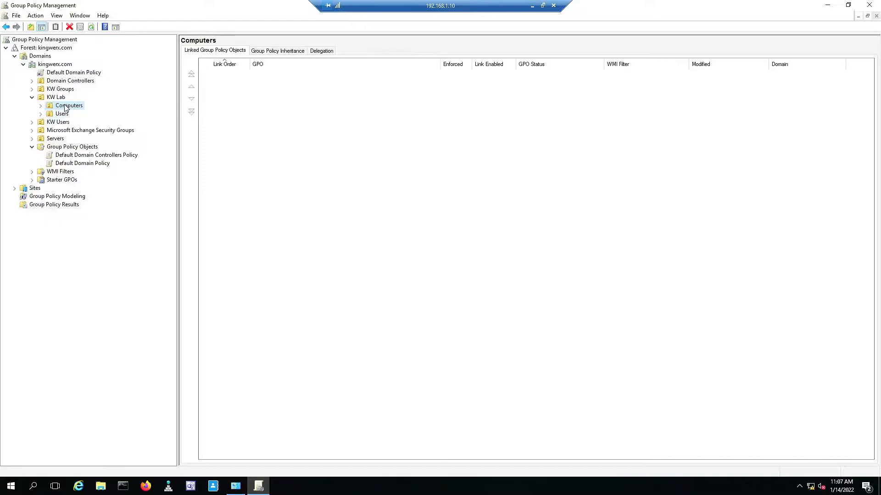
pyautogui.rightClick(66, 107)
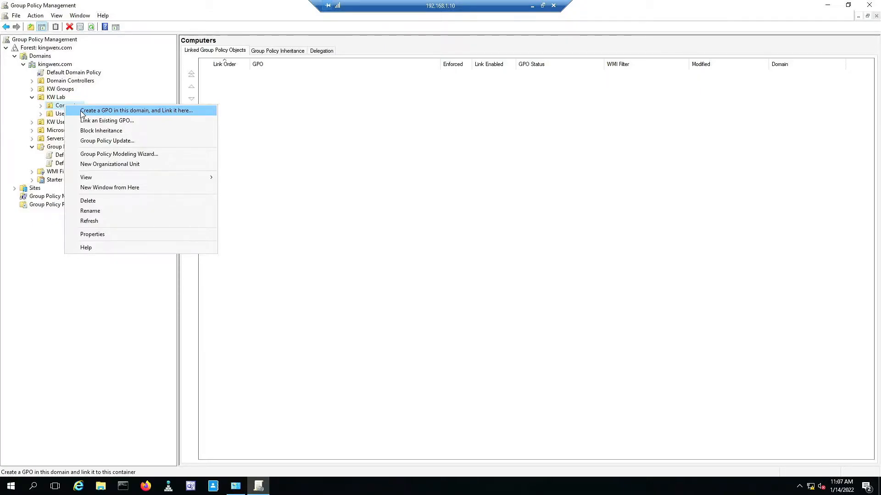
pyautogui.click(274, 123)
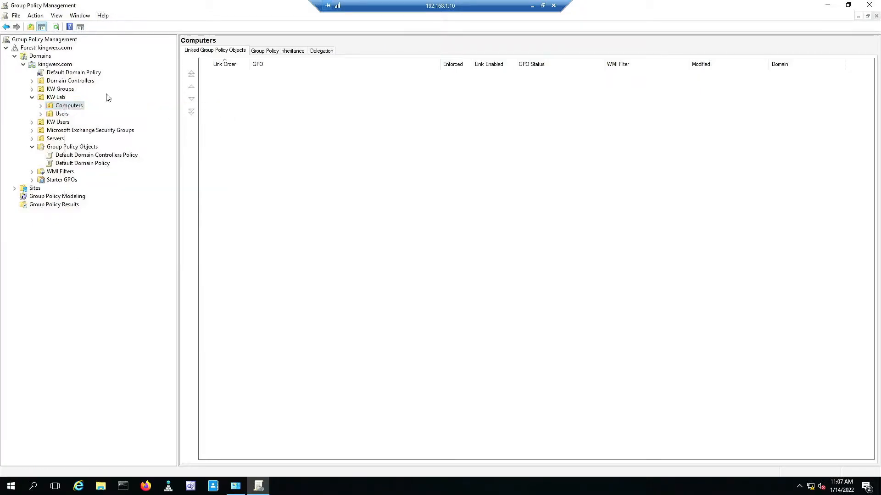
pyautogui.click(32, 97)
pyautogui.click(72, 73)
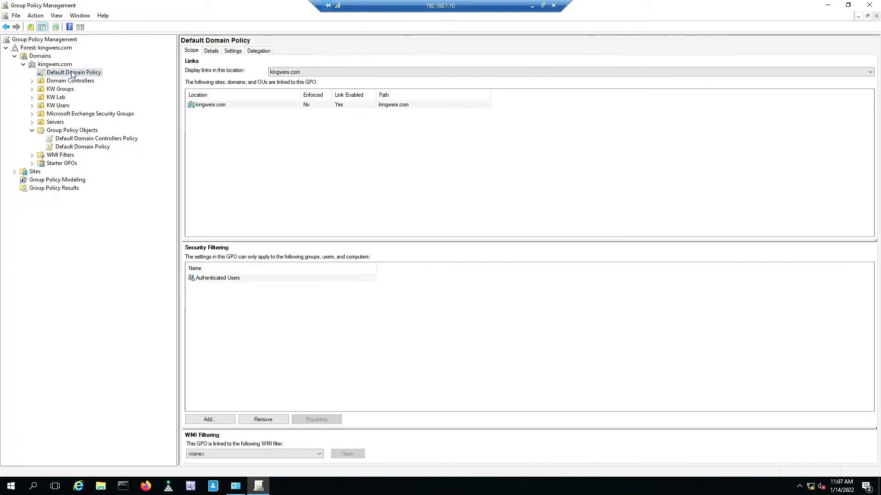
# Review the Default Domain Policy settings report with every section expanded.
pyautogui.click(237, 52)
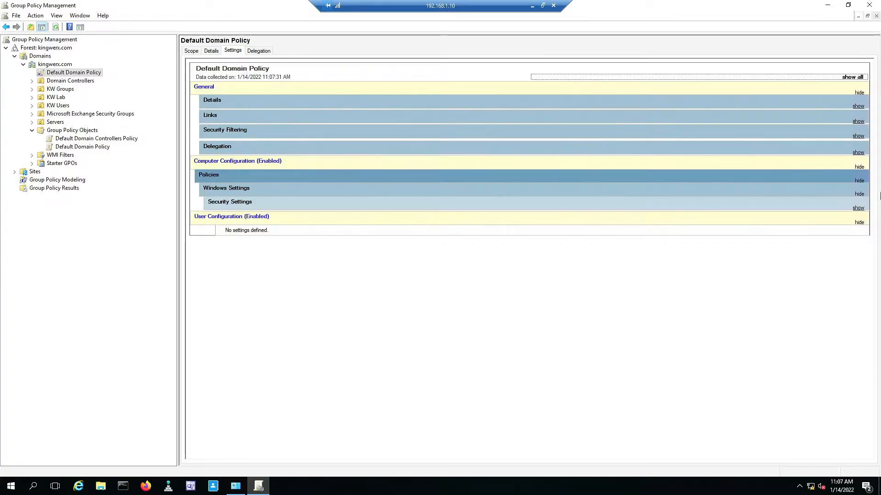
pyautogui.click(844, 77)
pyautogui.scroll(-3, 507, 207)
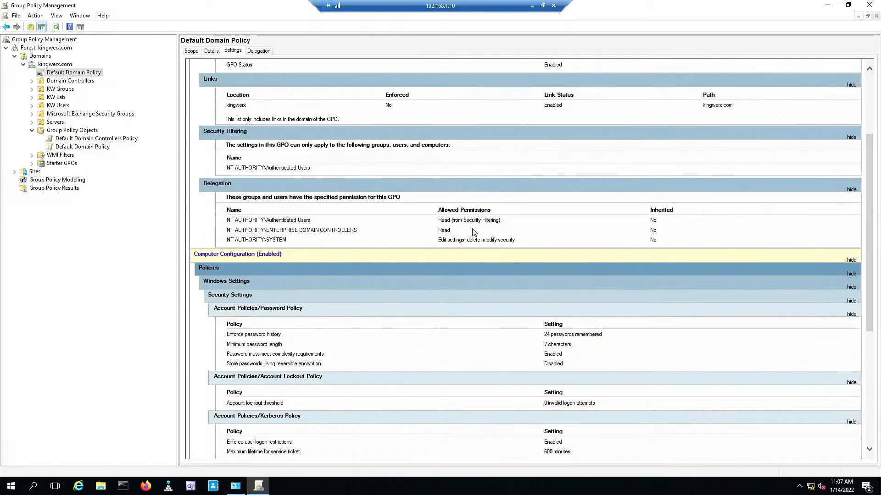
pyautogui.scroll(-3, 475, 232)
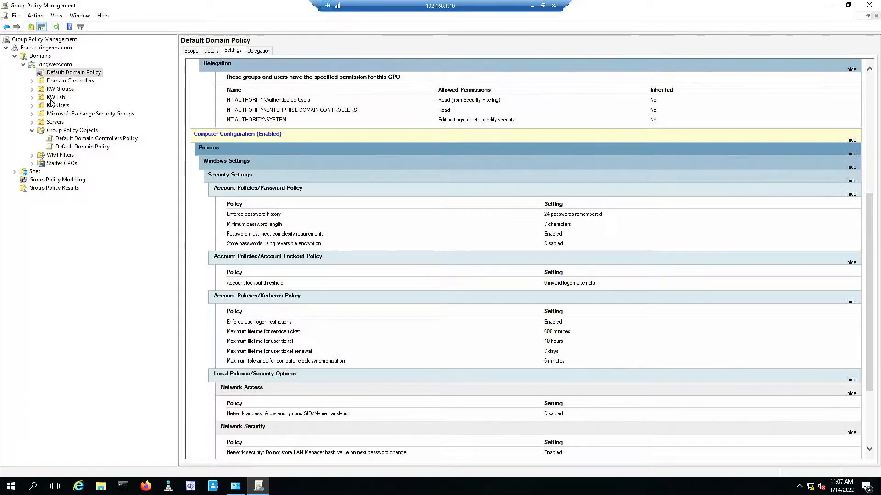
# Browse the GPOs linked to KW Lab's Computers OU and check the Default Domain Policy link's actions.
pyautogui.click(32, 97)
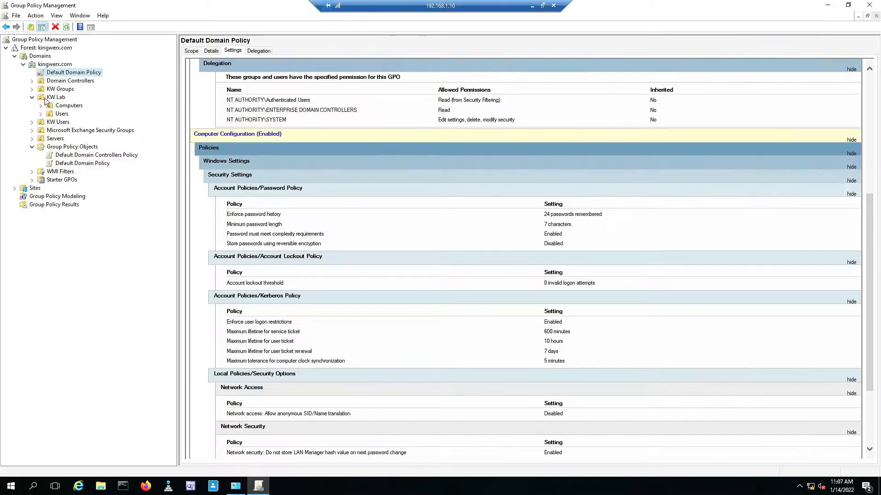
pyautogui.click(64, 106)
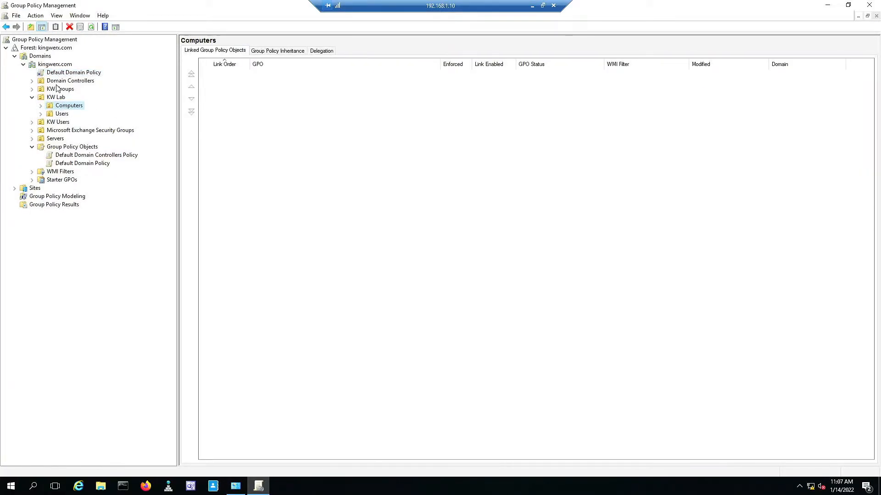
pyautogui.rightClick(67, 75)
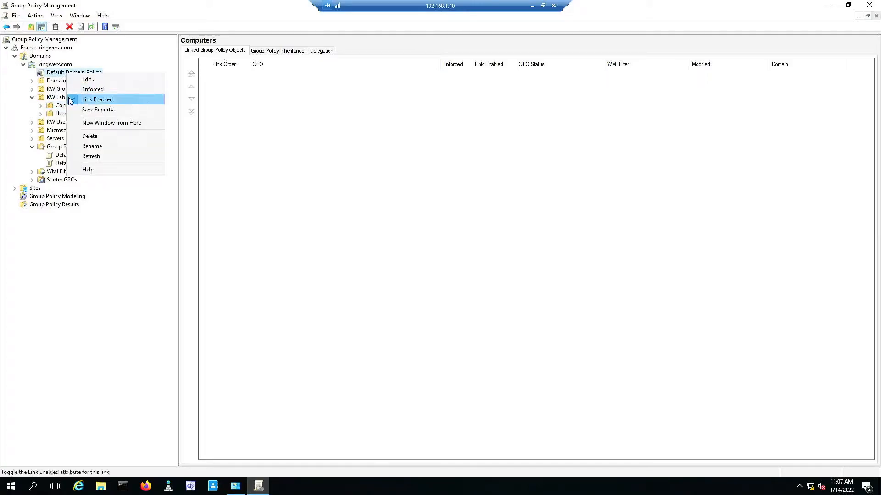
pyautogui.click(78, 274)
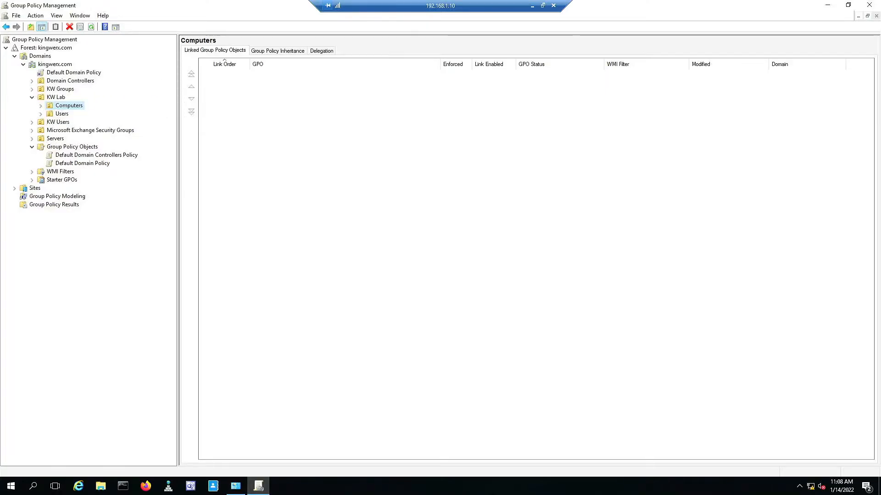
# Recheck the Default Domain Policy password settings (7-character minimum, complexity), then select Default Domain Controllers Policy.
pyautogui.click(64, 73)
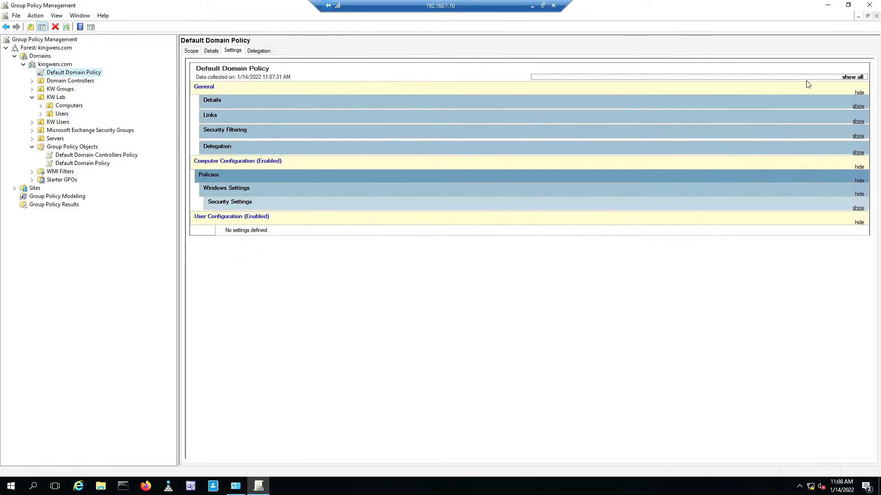
pyautogui.click(852, 77)
pyautogui.scroll(-5, 631, 190)
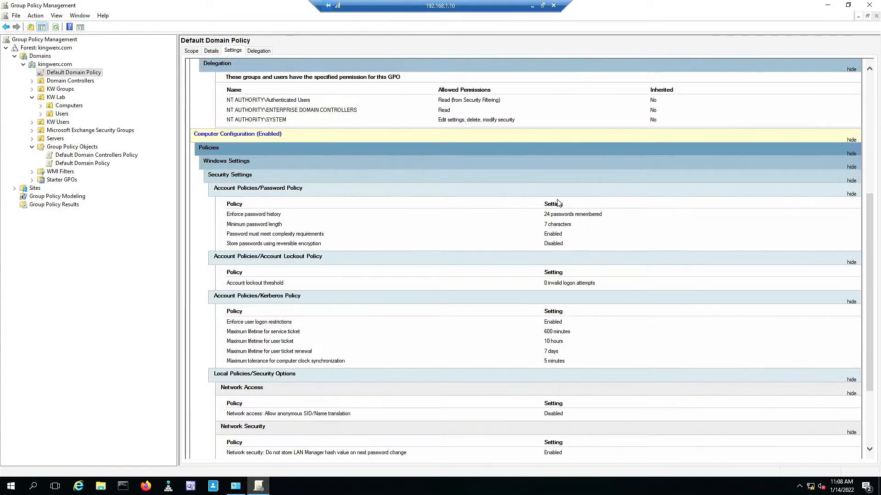
pyautogui.click(96, 156)
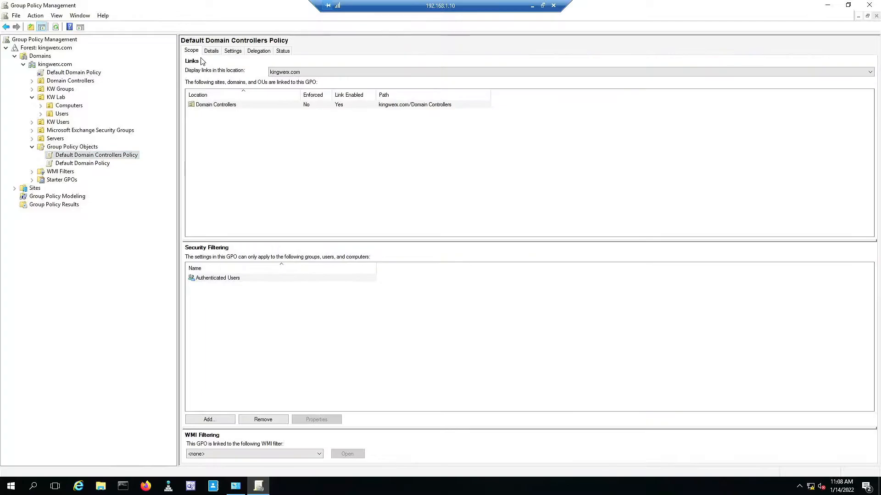
# Read the fully expanded Default Domain Controllers Policy settings report, then minimize Group Policy Management.
pyautogui.click(234, 52)
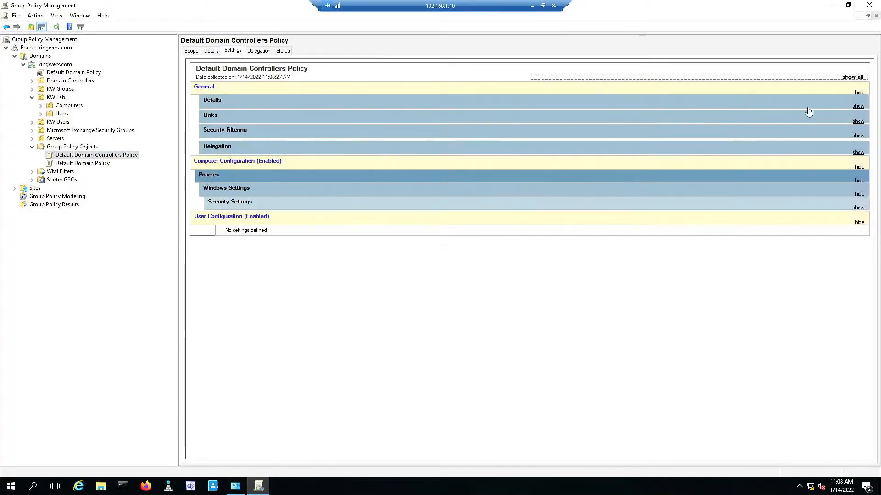
pyautogui.click(854, 77)
pyautogui.scroll(-8, 650, 193)
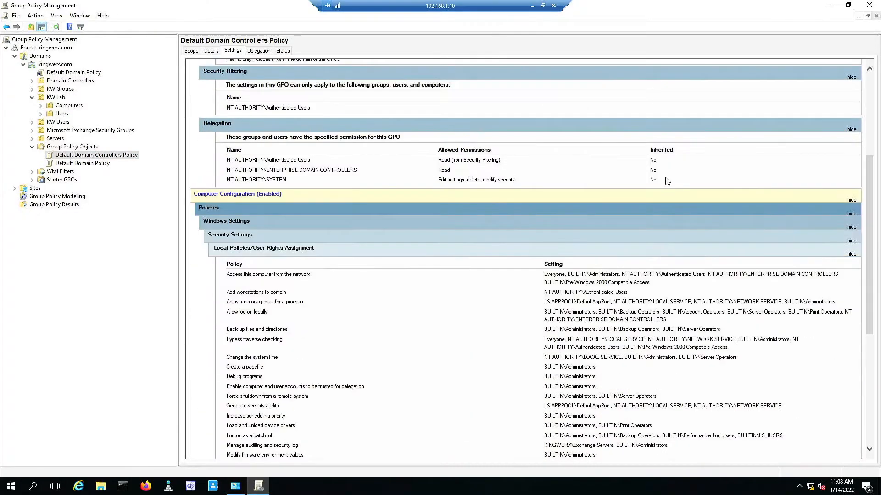
pyautogui.scroll(-2, 649, 188)
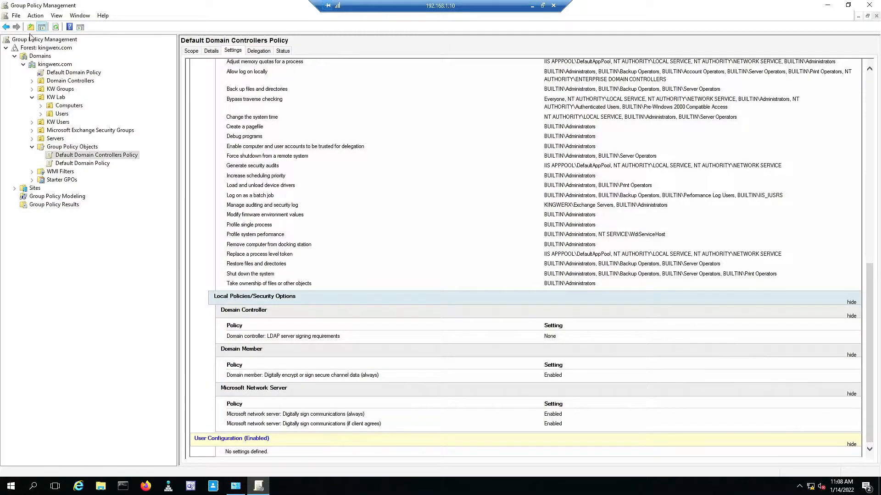
pyautogui.click(832, 5)
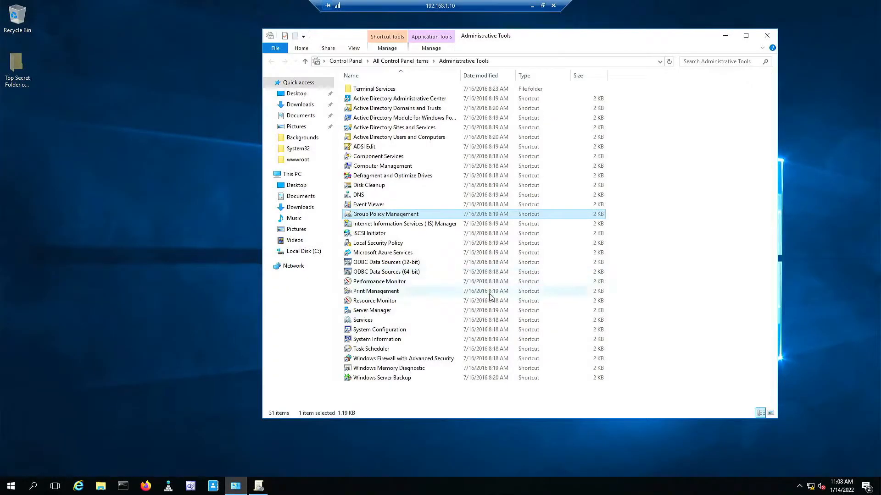
# Launch Active Directory Users and Computers and list Lab User in KW Lab's Users OU.
pyautogui.doubleClick(393, 138)
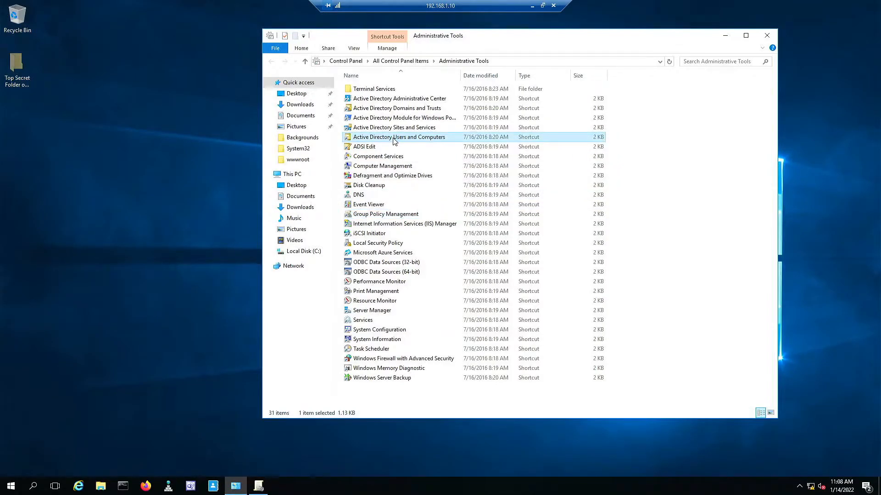
pyautogui.moveTo(393, 138); pyautogui.dragTo(361, 68)
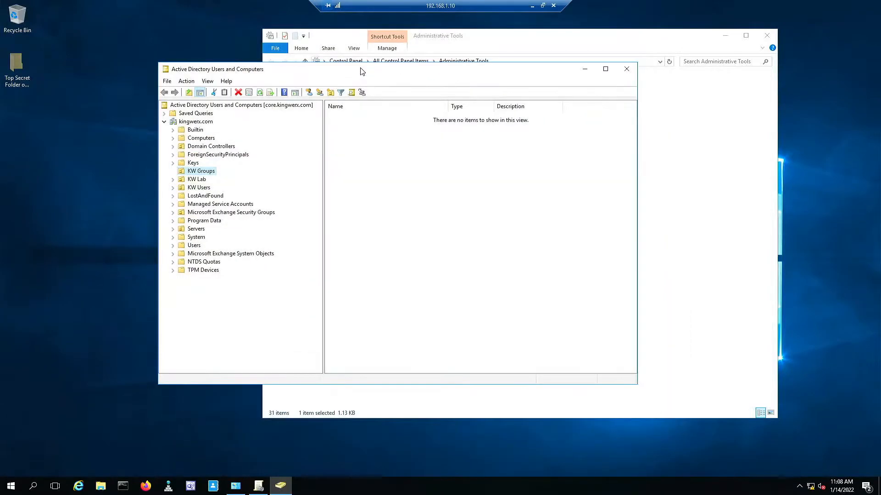
pyautogui.click(173, 188)
pyautogui.click(202, 204)
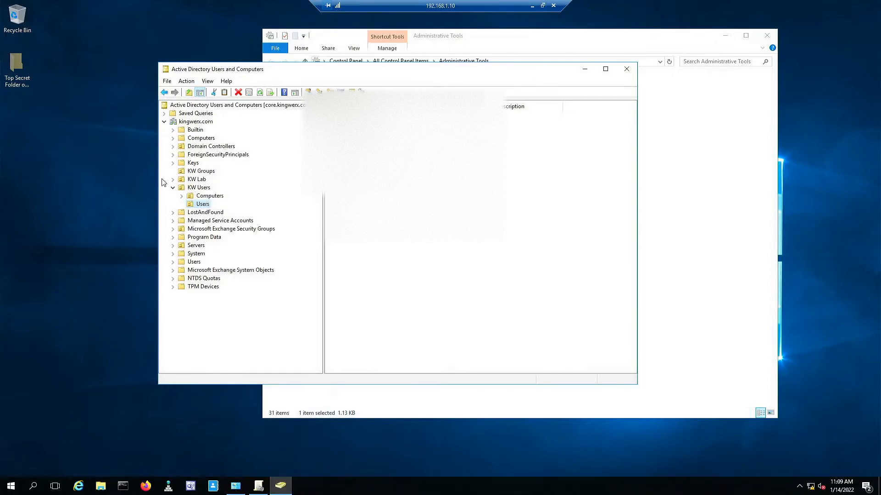
pyautogui.click(173, 187)
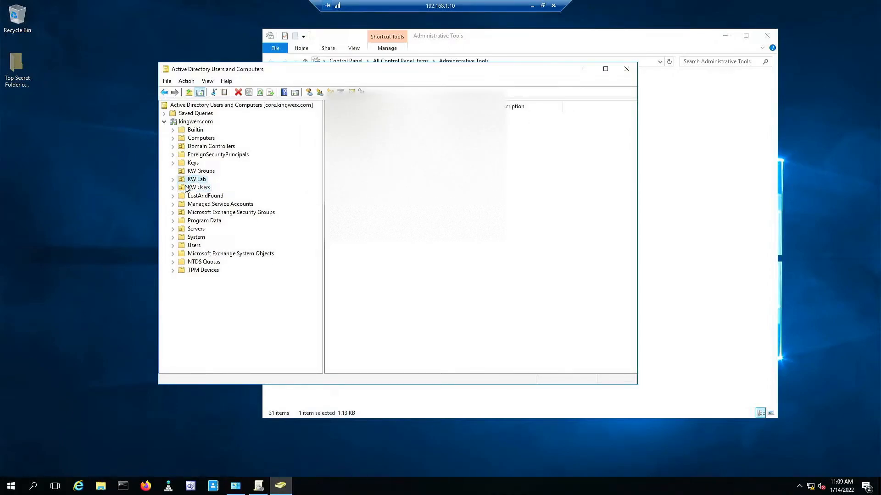
pyautogui.click(173, 179)
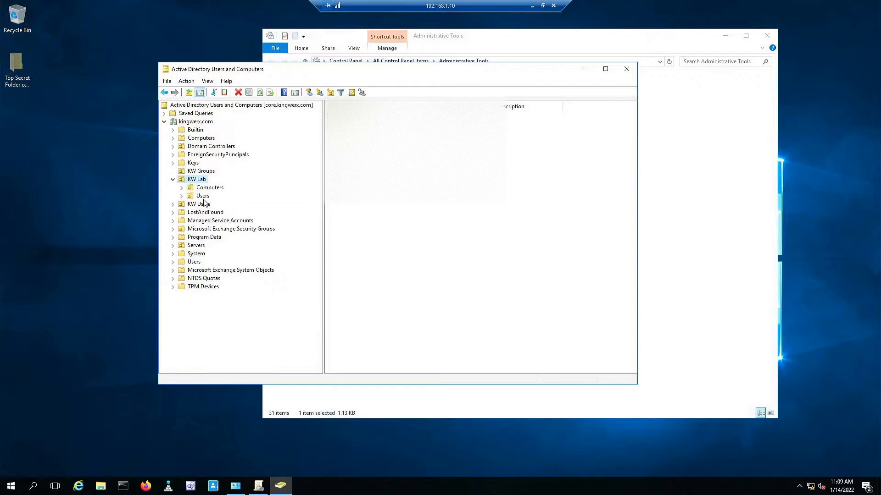
pyautogui.click(202, 197)
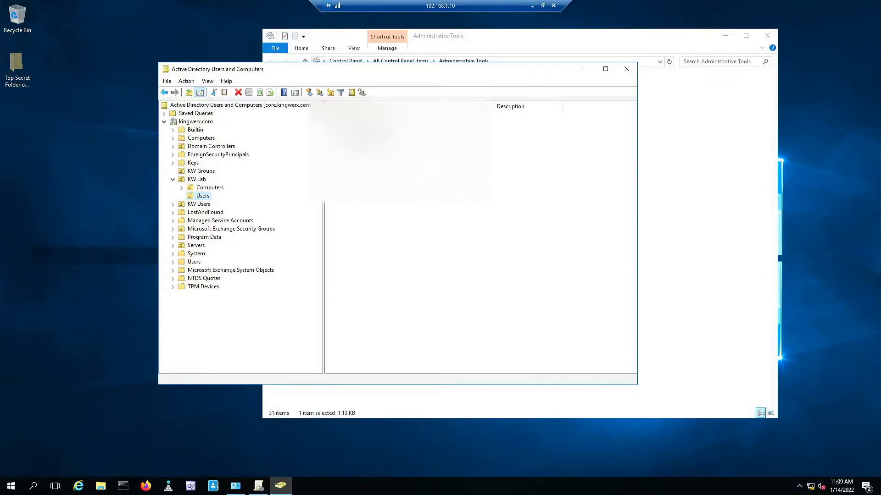
pyautogui.moveTo(370, 75); pyautogui.dragTo(316, 66)
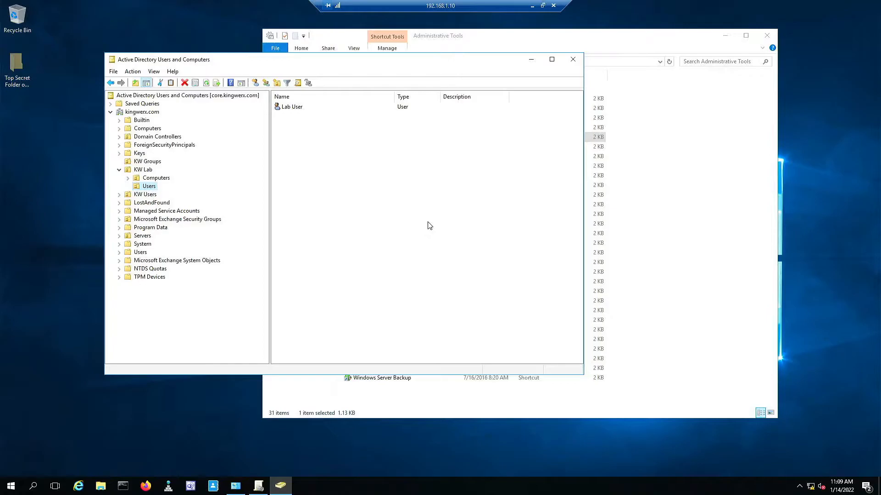
# Attempt a 3-character password reset for Lab User, dismiss the policy error, and open KW Groups.
pyautogui.rightClick(290, 109)
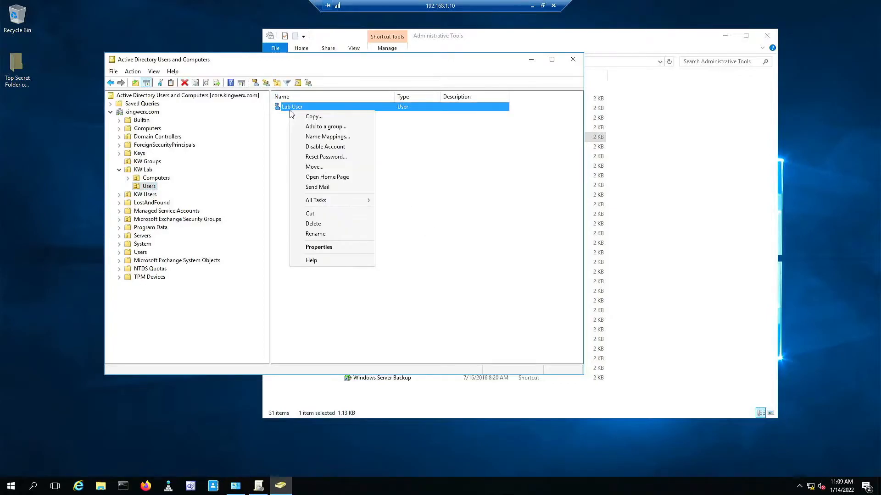
pyautogui.click(343, 158)
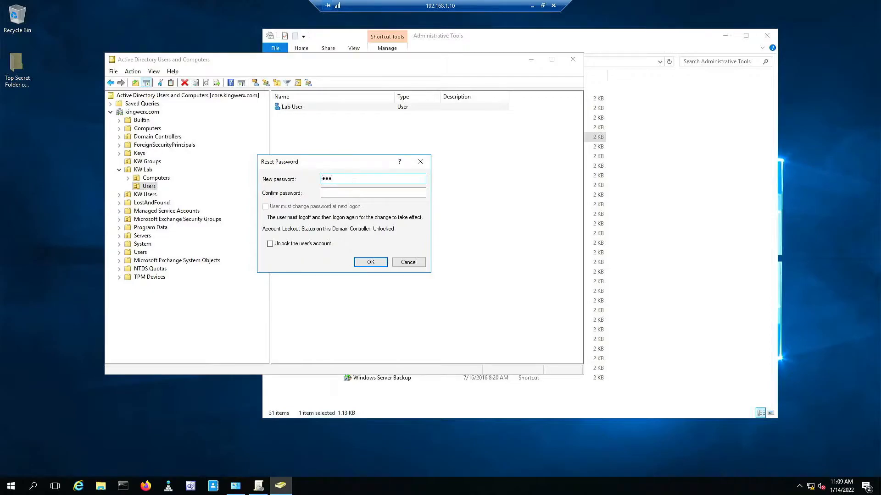
pyautogui.click(338, 192)
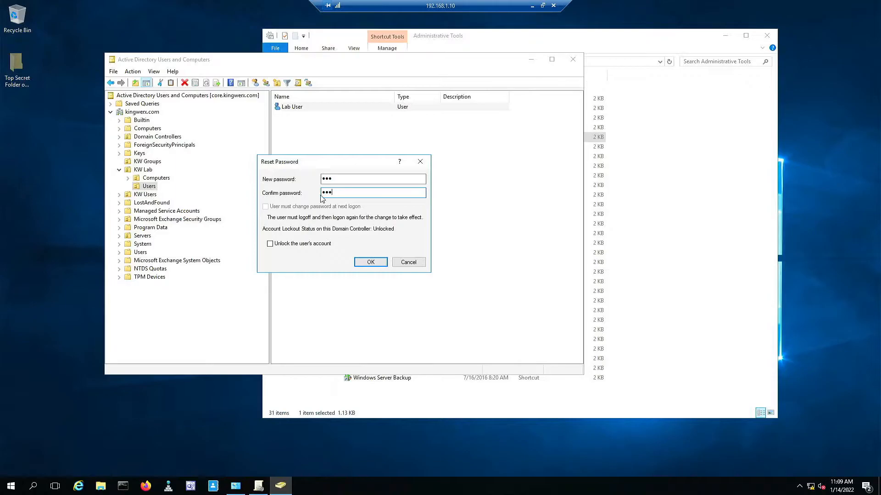
pyautogui.click(371, 261)
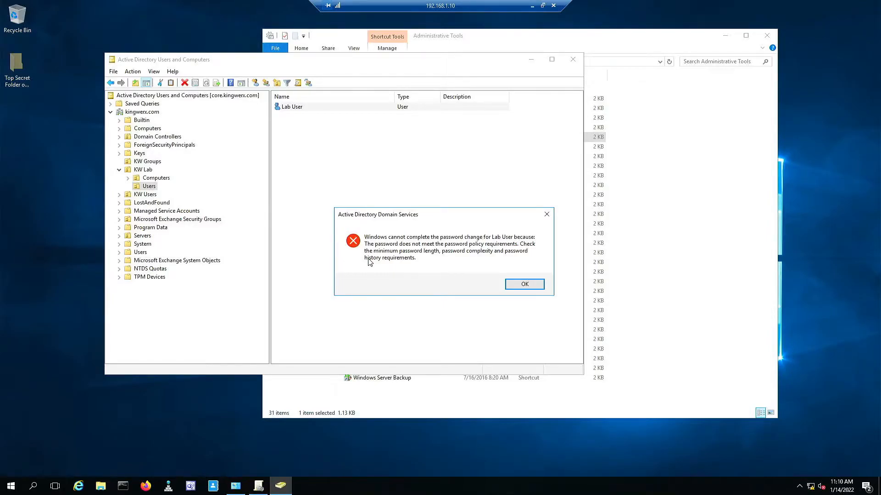
pyautogui.click(536, 286)
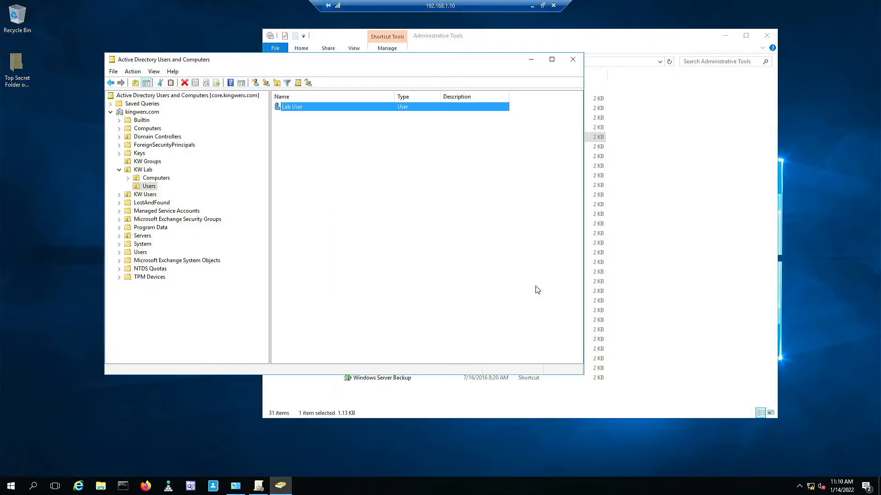
pyautogui.click(138, 162)
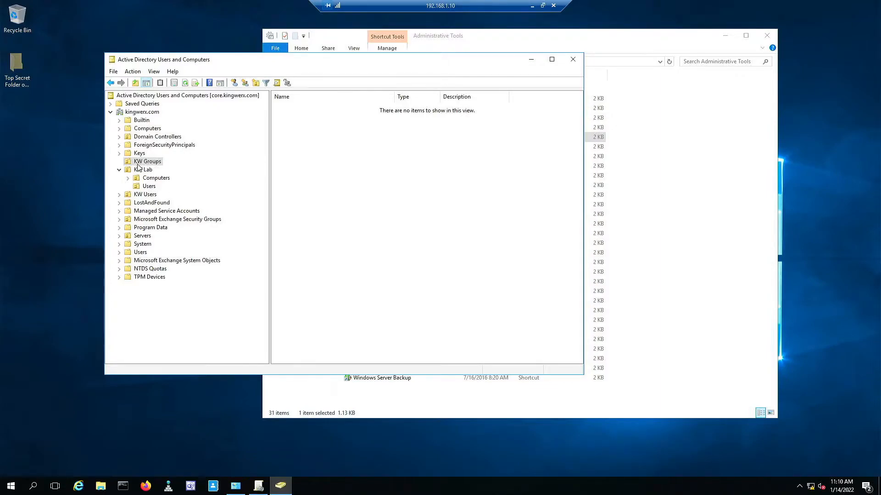
# Add a new group 'Low Password Security' with Global scope and Security type to KW Groups.
pyautogui.rightClick(333, 139)
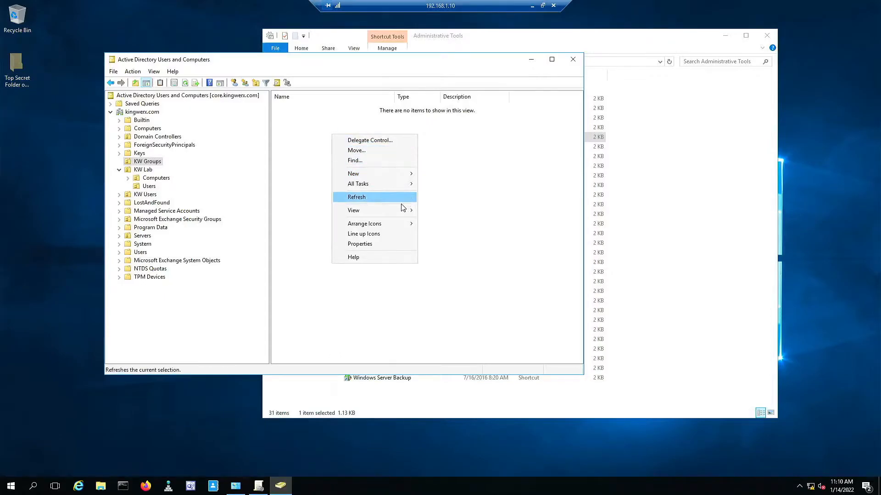
pyautogui.moveTo(397, 172)
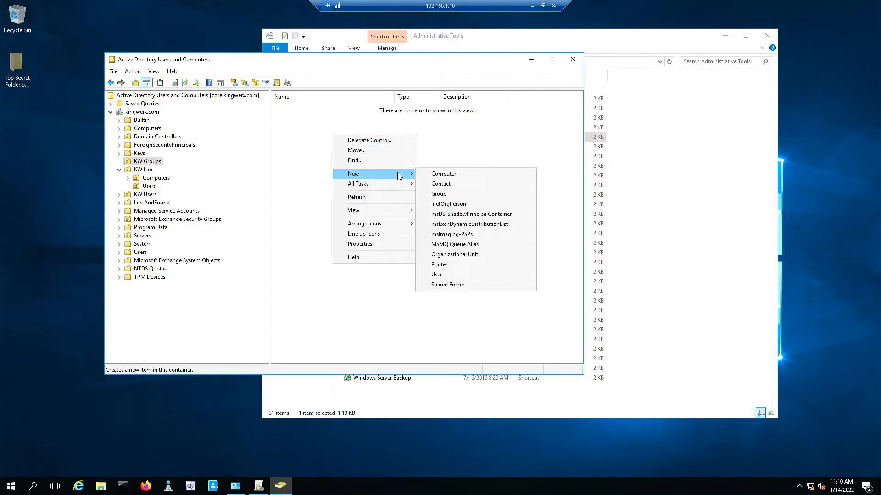
pyautogui.click(467, 194)
pyautogui.write('Low Passw')
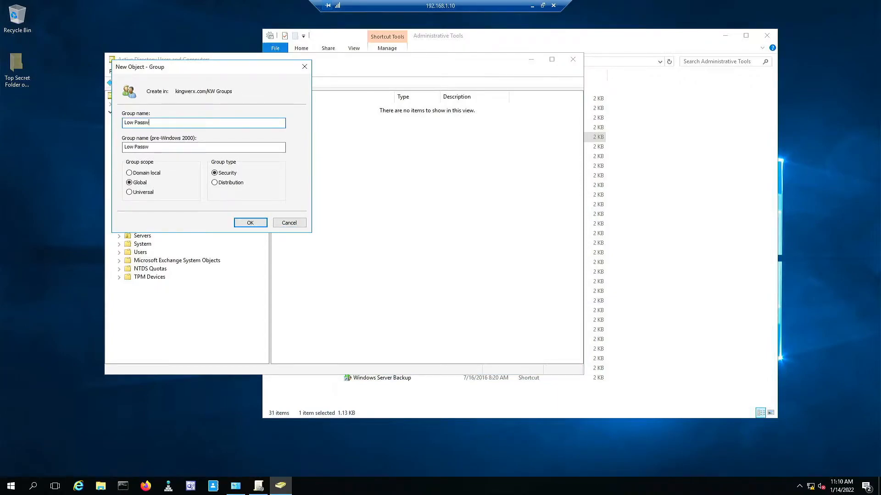
pyautogui.write('ord Security')
pyautogui.hotkey('ctrl', 'a')
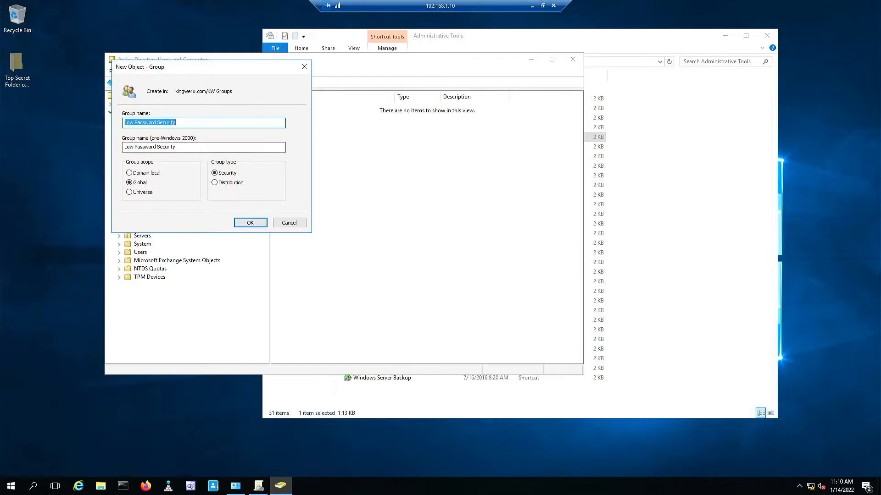
pyautogui.click(250, 223)
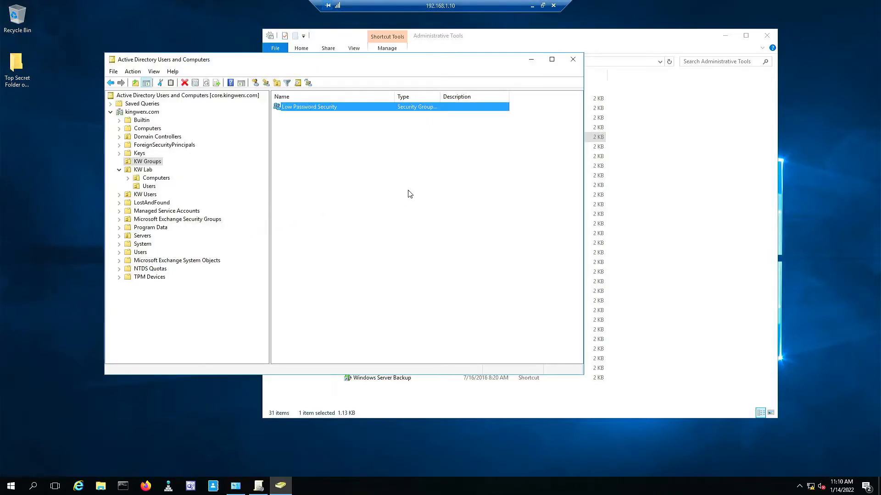
# Add Lab User to the Low Password Security group's members and apply the change.
pyautogui.doubleClick(329, 113)
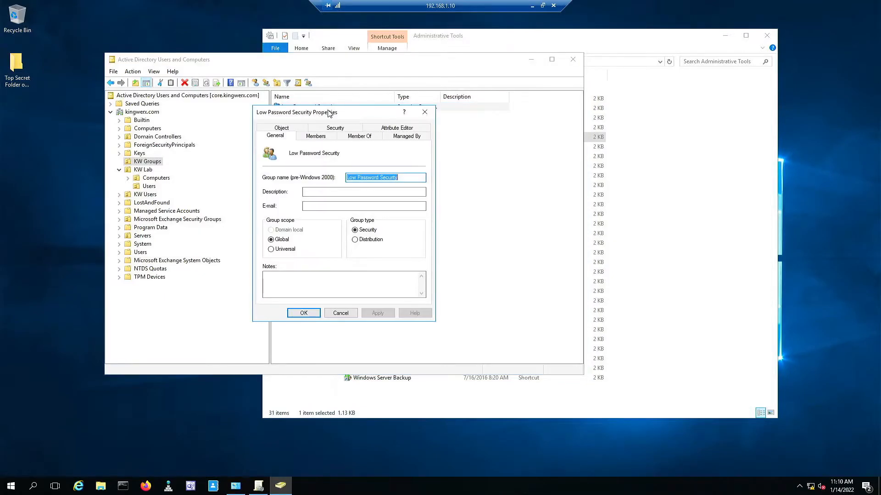
pyautogui.click(315, 136)
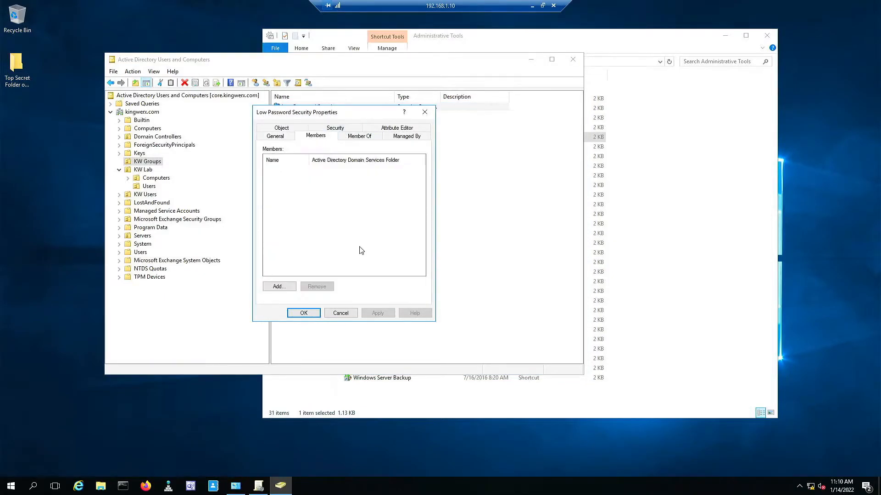
pyautogui.click(279, 286)
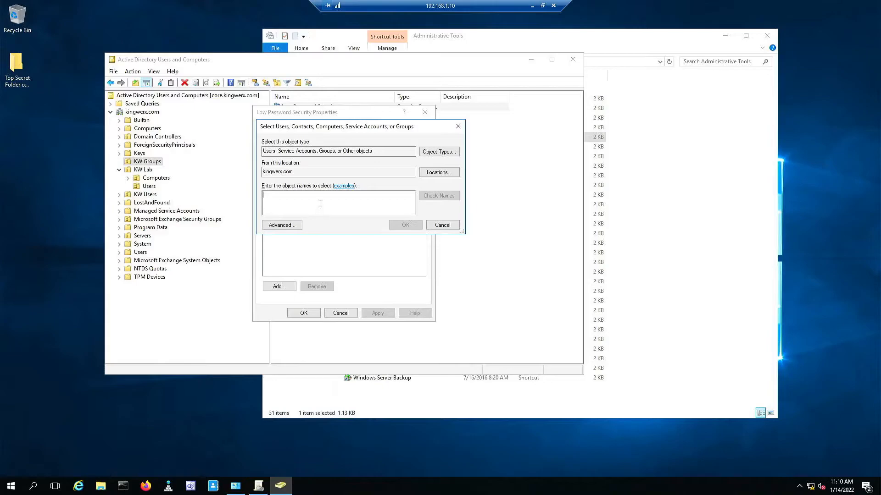
pyautogui.write('Lab1')
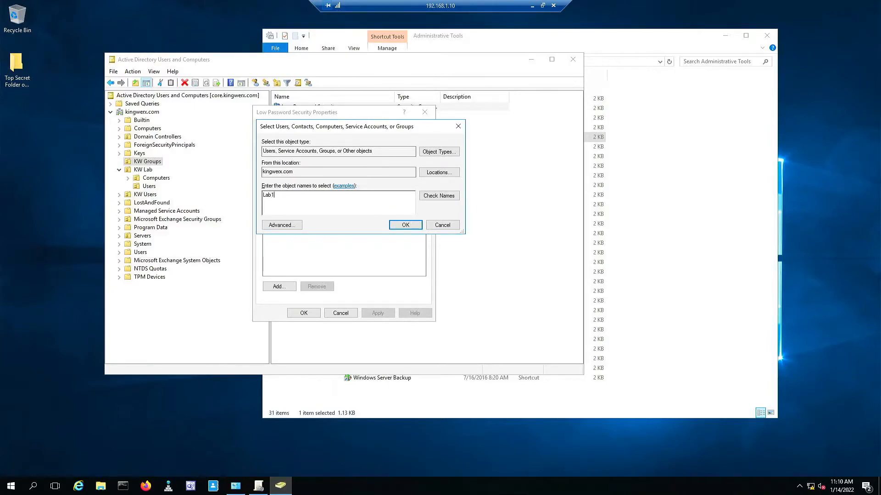
pyautogui.press('Return')
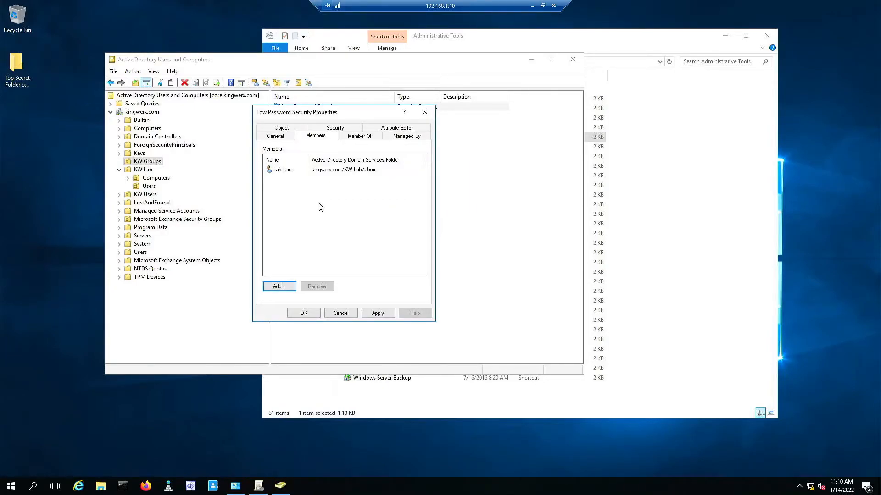
pyautogui.click(378, 313)
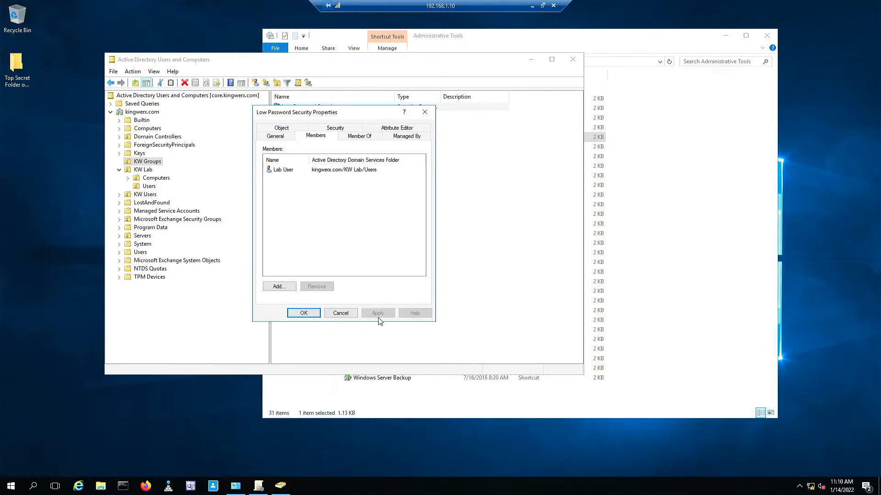
pyautogui.click(303, 314)
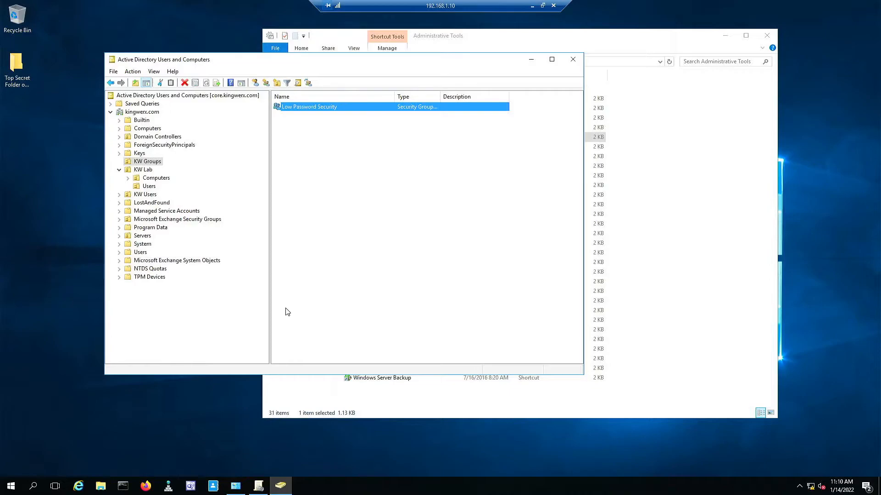
# Browse KW Lab's Users and Computers OUs and select the Lab User account.
pyautogui.click(150, 188)
pyautogui.click(154, 178)
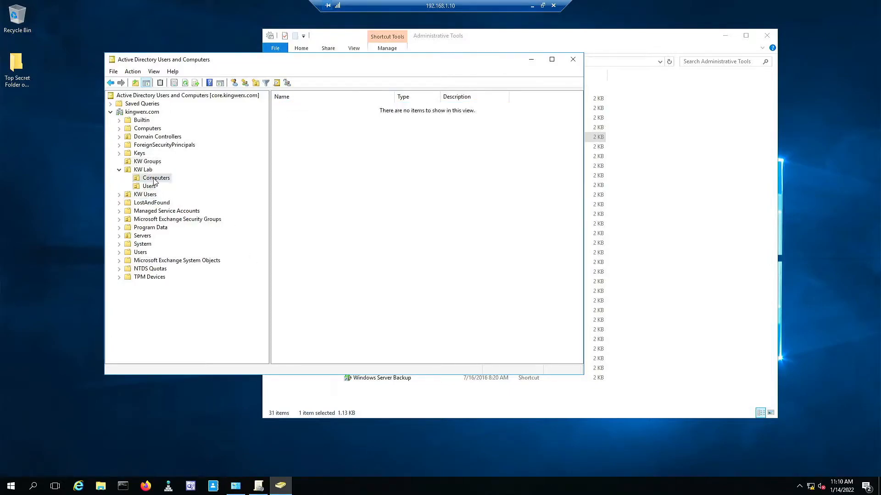
pyautogui.click(156, 188)
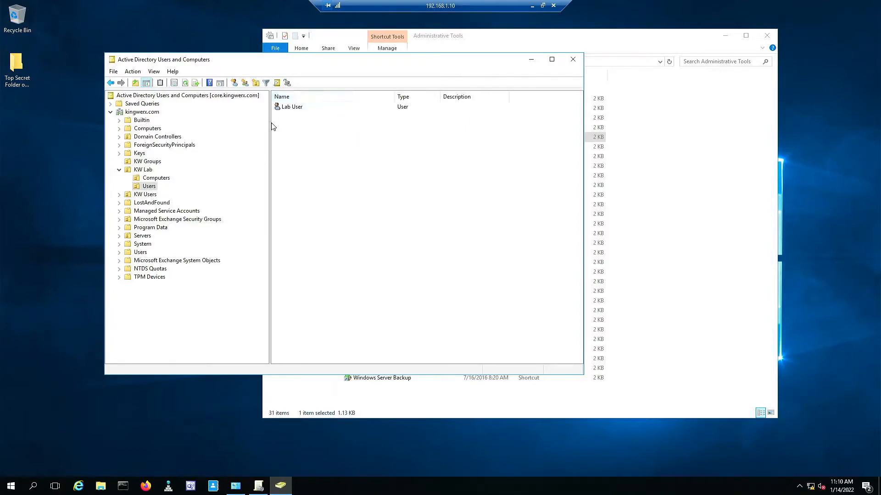
pyautogui.moveTo(285, 123); pyautogui.dragTo(294, 98)
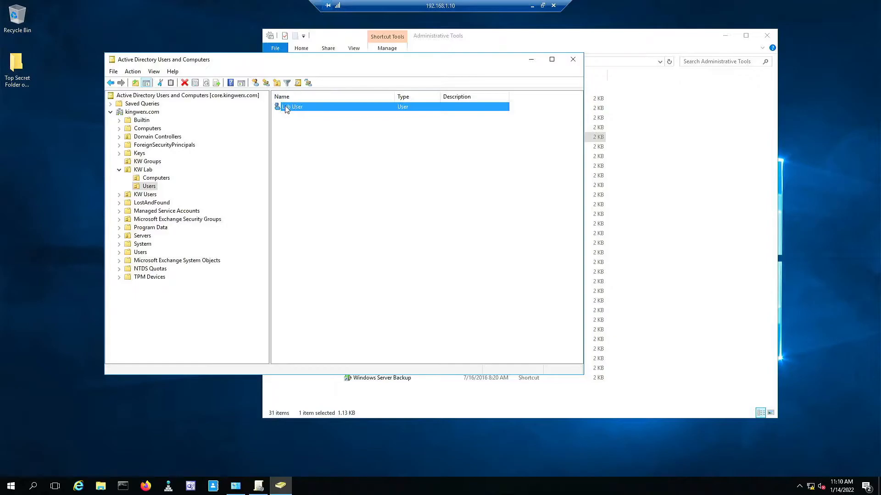
# Let Lab User change the password and require a change at next sign-in, then show KW Groups.
pyautogui.rightClick(286, 106)
pyautogui.click(315, 243)
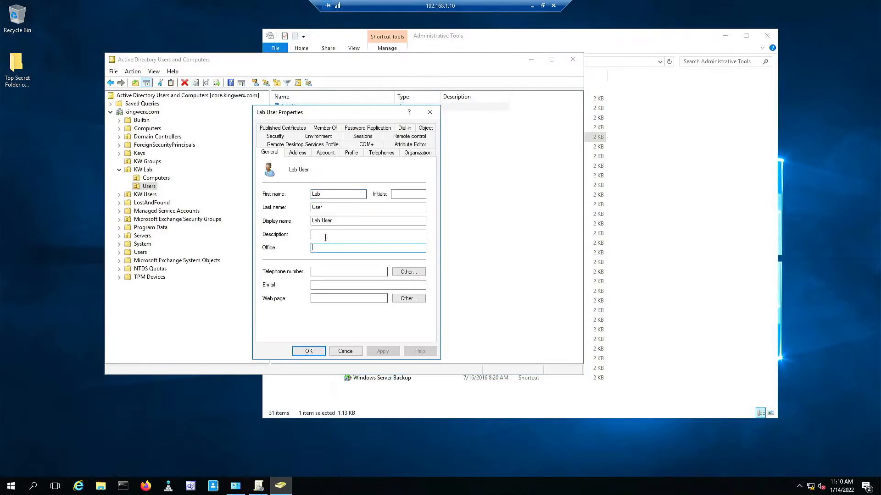
pyautogui.click(326, 152)
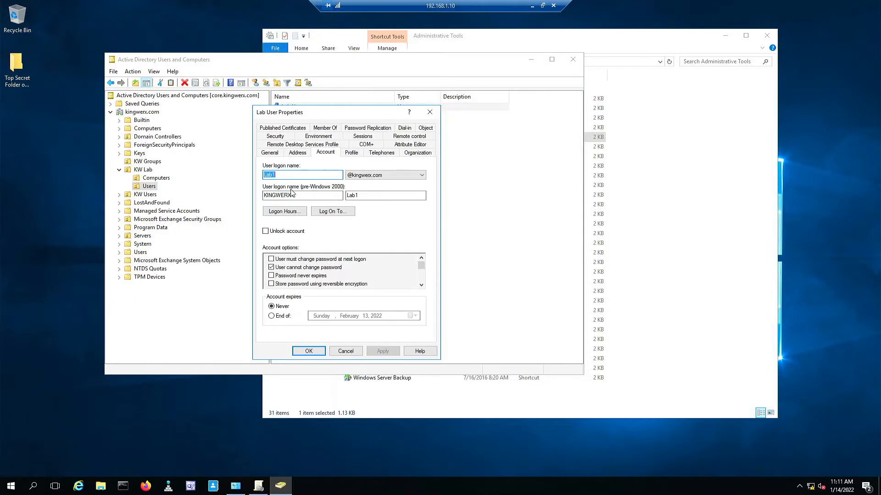
pyautogui.click(271, 268)
pyautogui.click(271, 260)
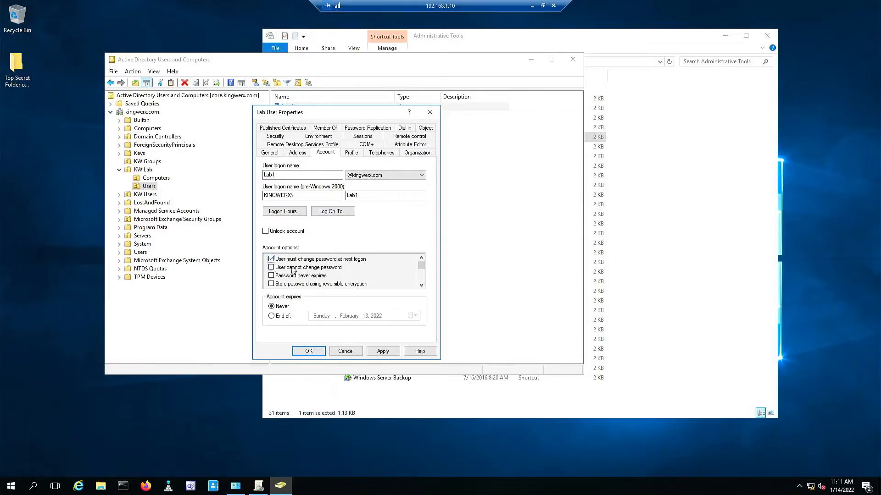
pyautogui.click(382, 350)
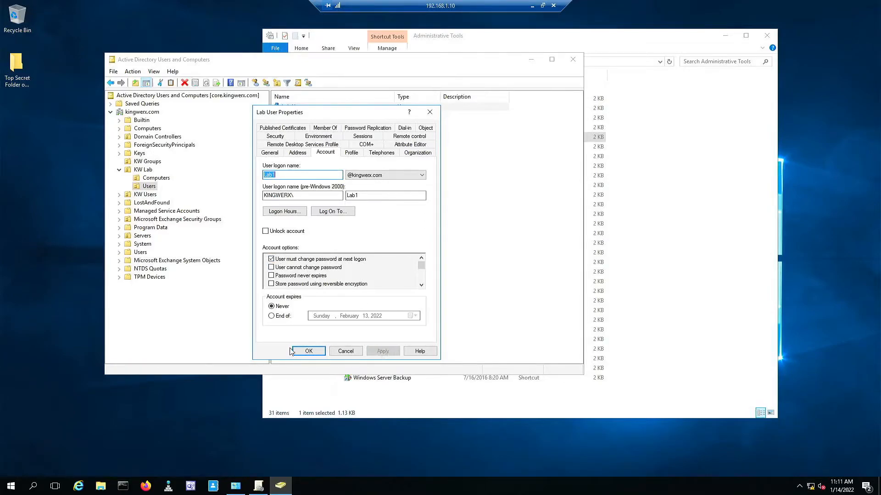
pyautogui.click(305, 350)
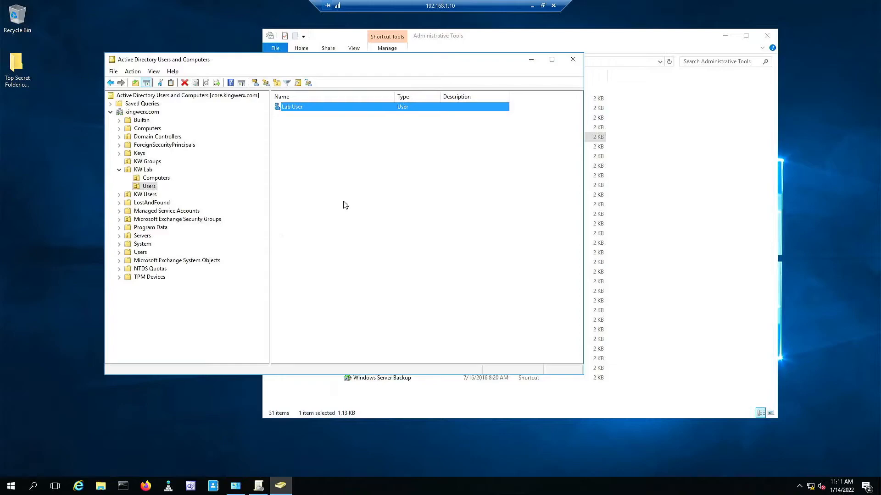
pyautogui.click(144, 162)
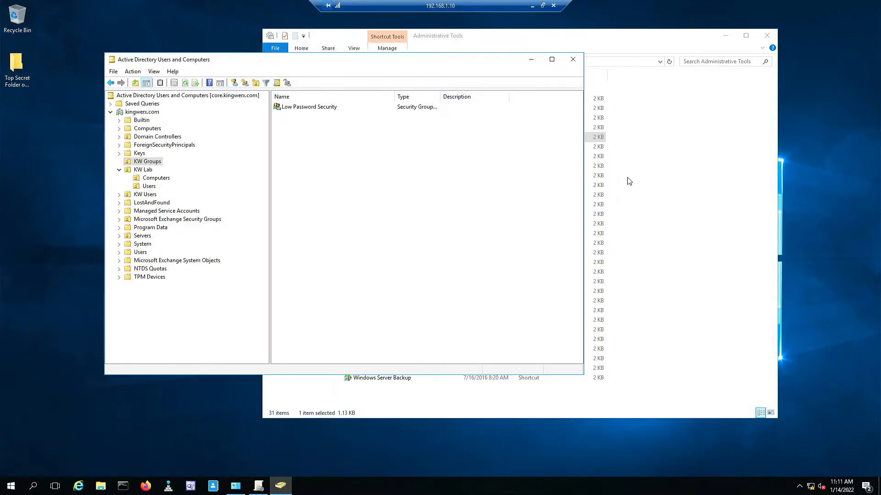
# Bring Administrative Tools forward and start Active Directory Administrative Center.
pyautogui.click(747, 237)
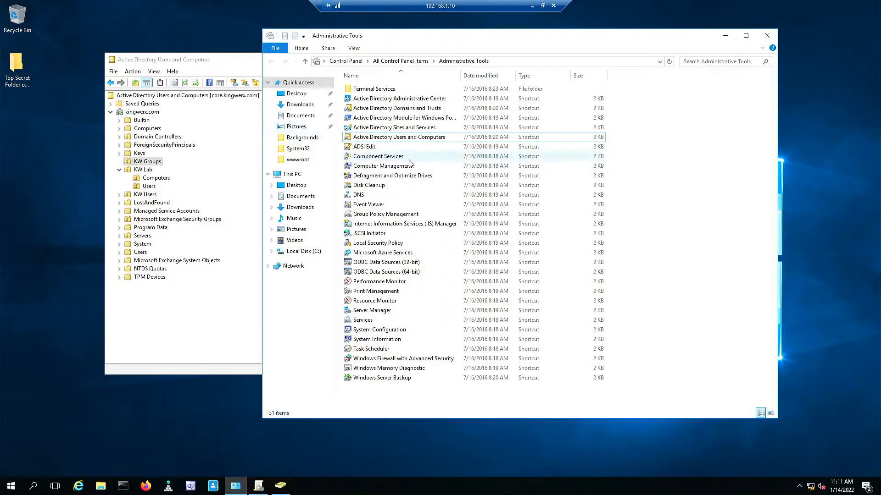
pyautogui.doubleClick(384, 99)
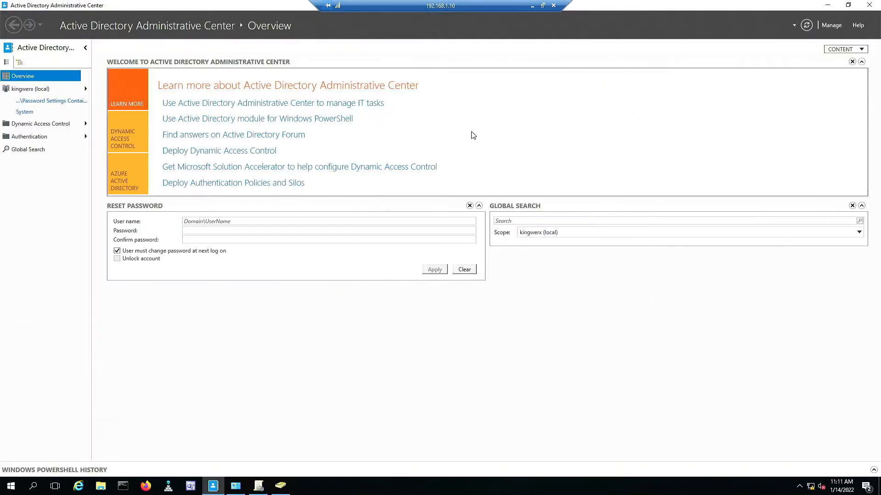
# In tree view, expand kingwerx (local) > System and open the Password Settings Container.
pyautogui.click(18, 62)
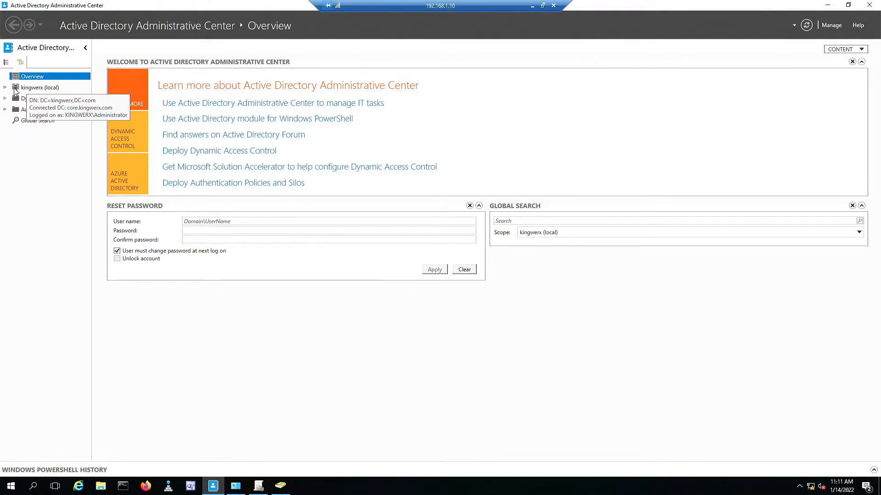
pyautogui.click(5, 87)
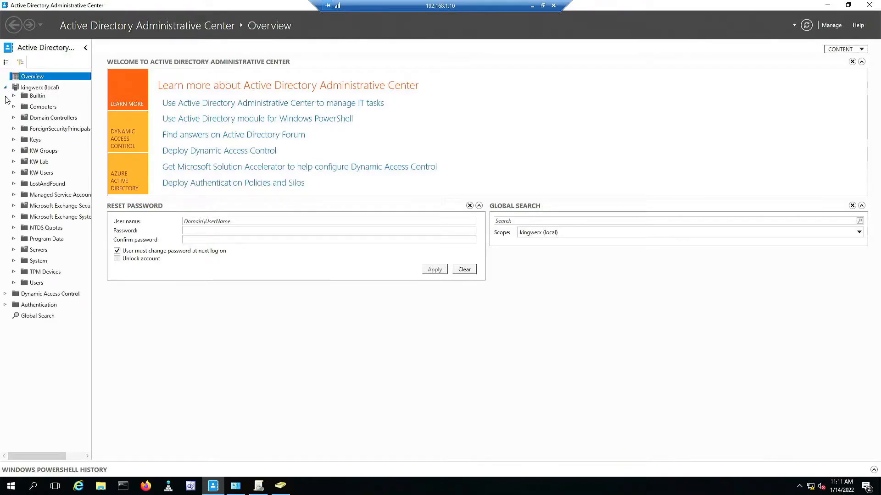
pyautogui.click(14, 261)
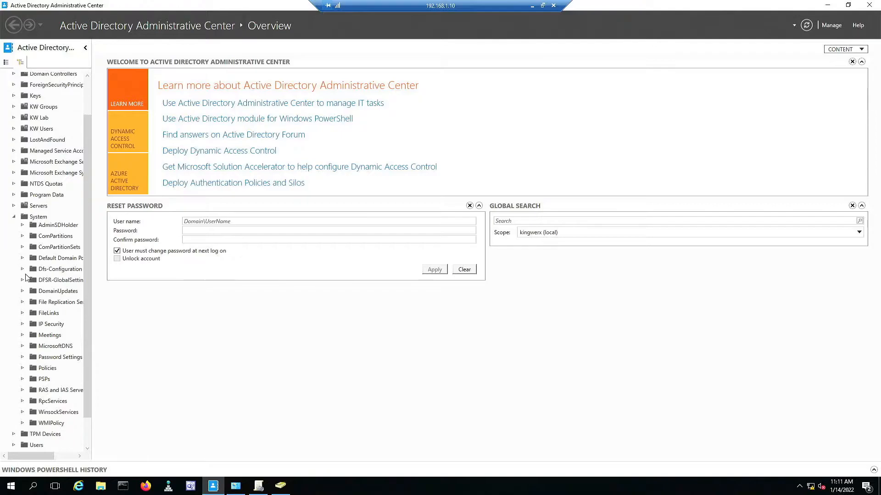
pyautogui.click(64, 360)
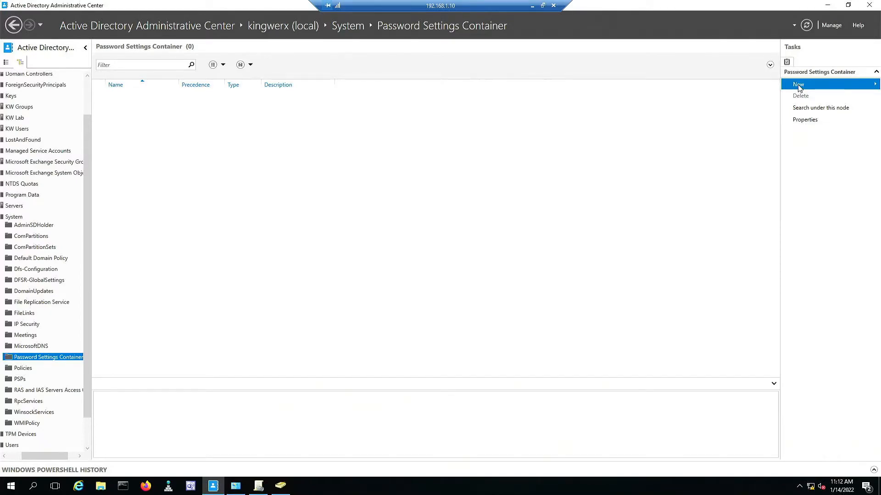
# Start a new password settings object named 'Low Password Security' with precedence 1.
pyautogui.click(798, 88)
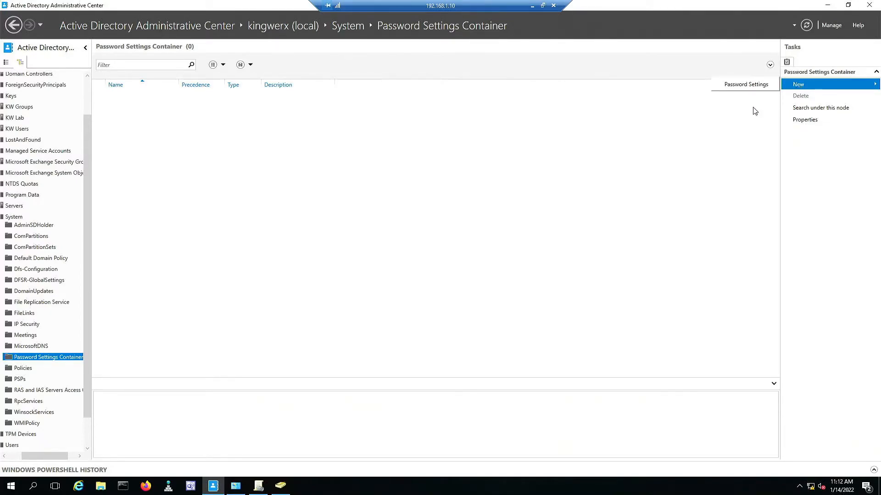
pyautogui.click(736, 86)
pyautogui.moveTo(372, 70); pyautogui.dragTo(326, 70)
pyautogui.click(345, 123)
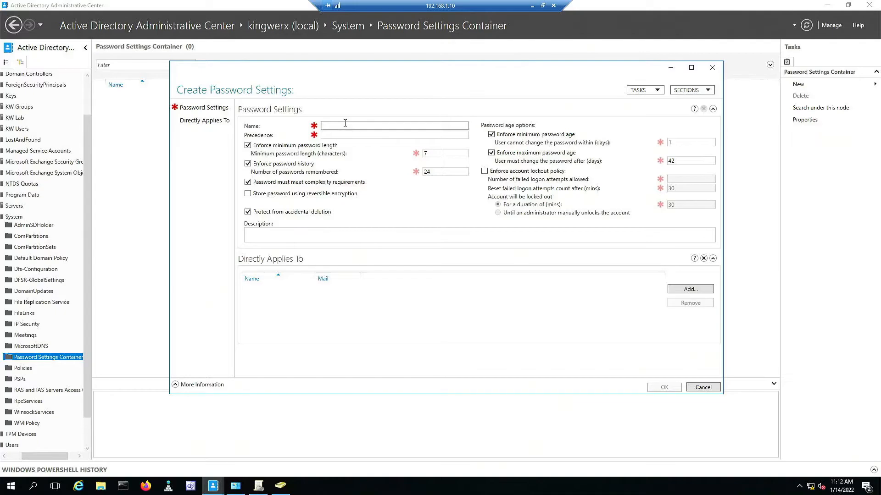
pyautogui.hotkey('ctrl', 'v')
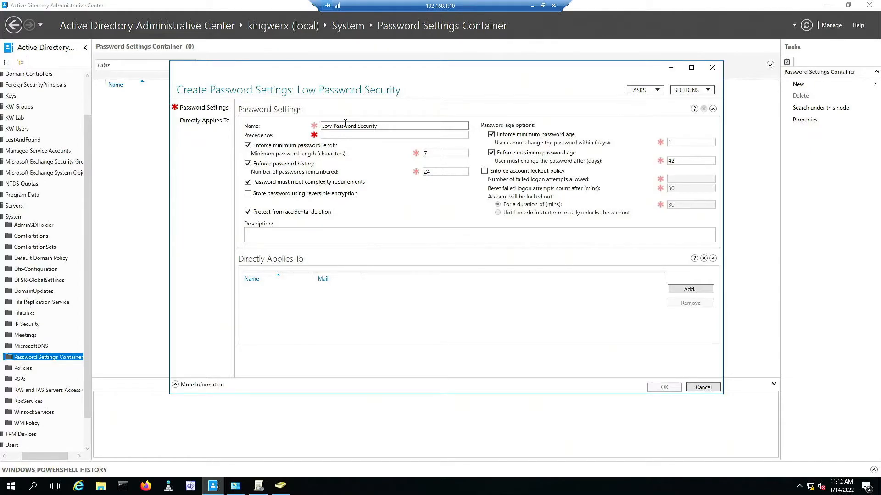
pyautogui.click(349, 135)
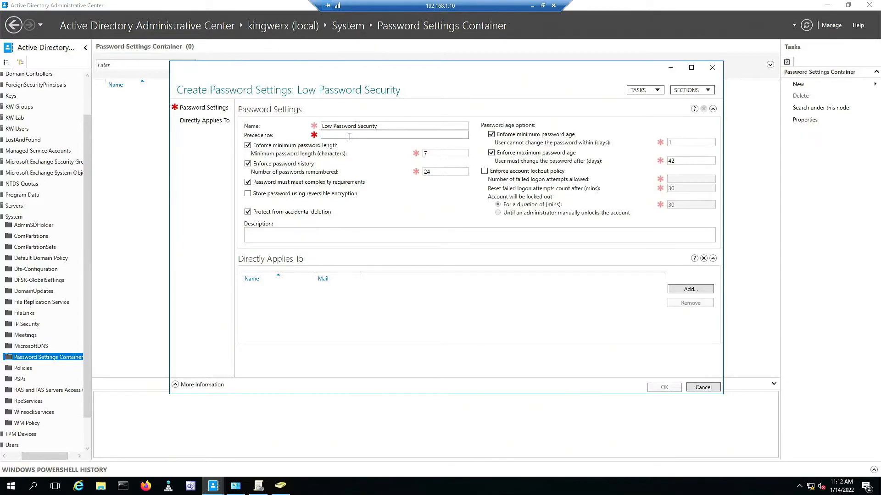
pyautogui.write('1')
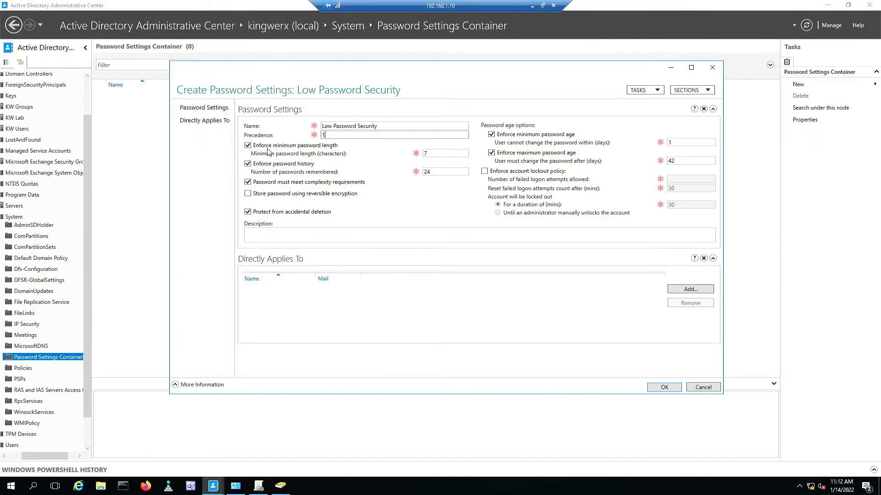
# Set minimum length 3 and turn off password history, complexity, and minimum and maximum age.
pyautogui.click(246, 165)
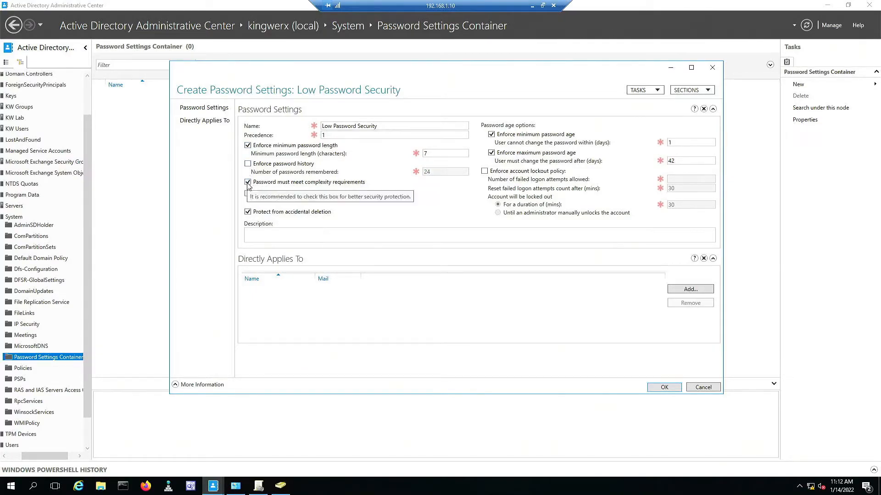
pyautogui.click(248, 183)
pyautogui.doubleClick(436, 153)
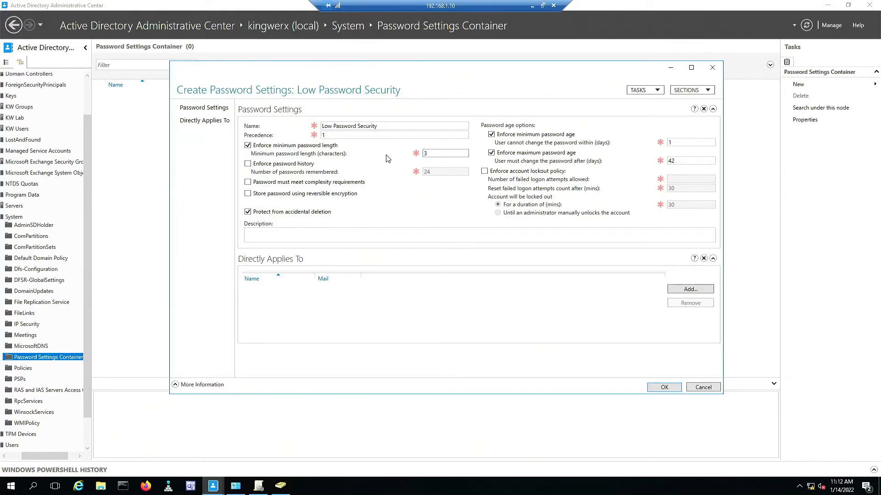
pyautogui.click(514, 135)
pyautogui.click(508, 154)
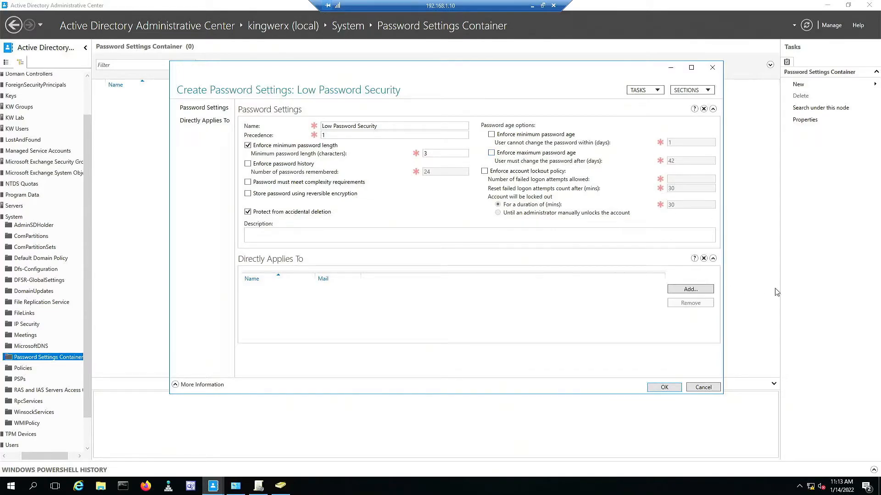
# Apply the password settings to the Low Password Security group and save the object.
pyautogui.click(690, 289)
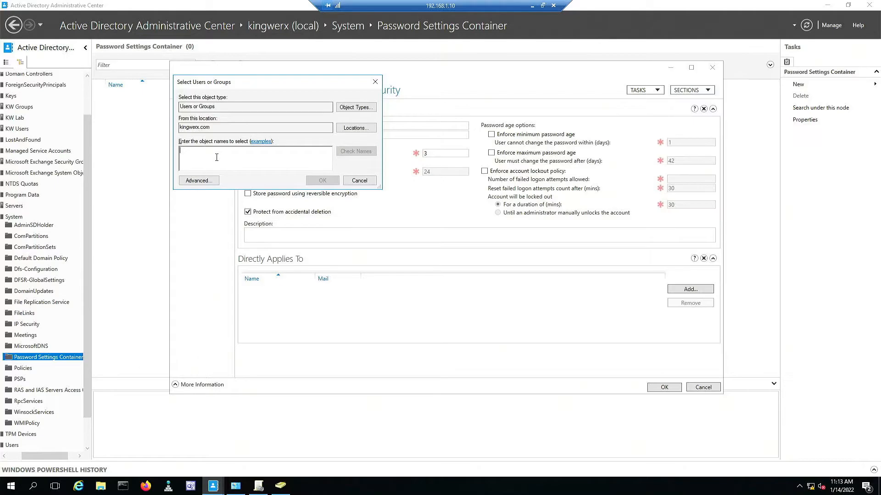
pyautogui.hotkey('ctrl', 'v')
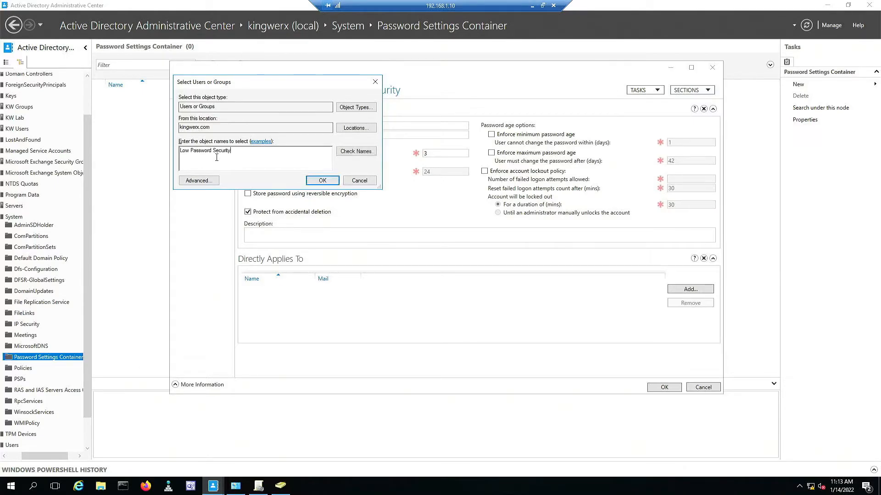
pyautogui.click(316, 181)
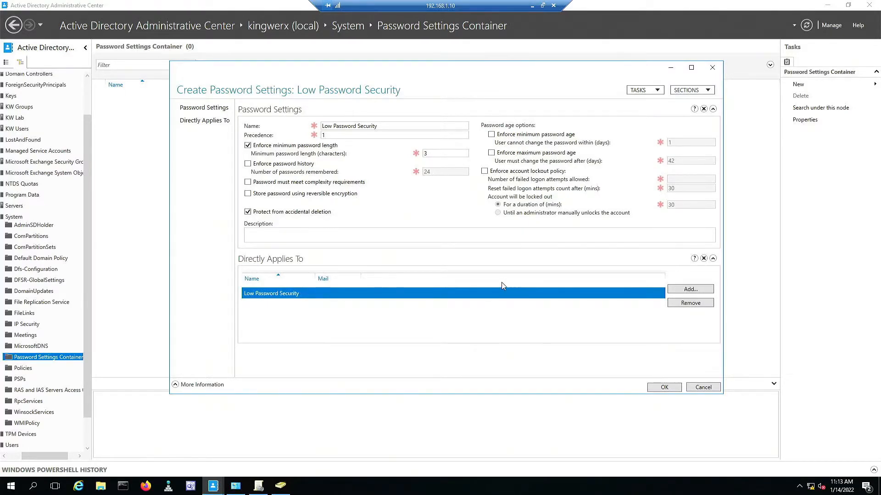
pyautogui.click(664, 387)
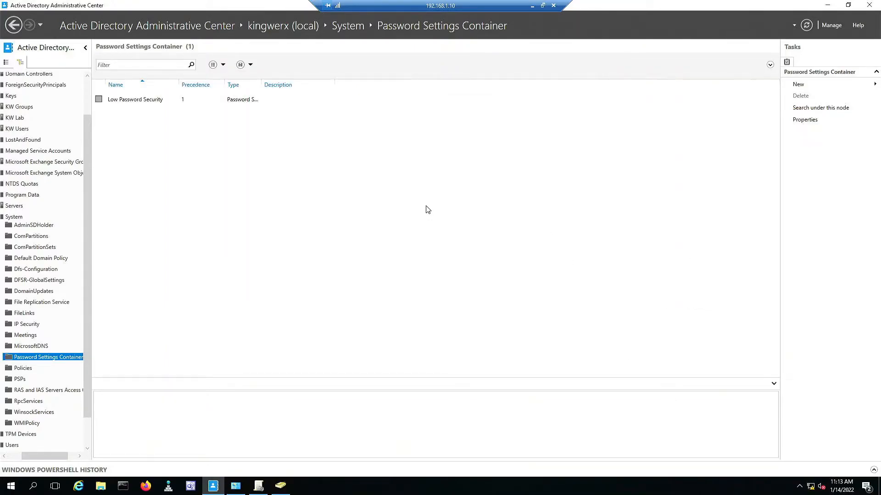
# Reset Lab User's password in KW Lab > Users to a three-character one.
pyautogui.click(280, 493)
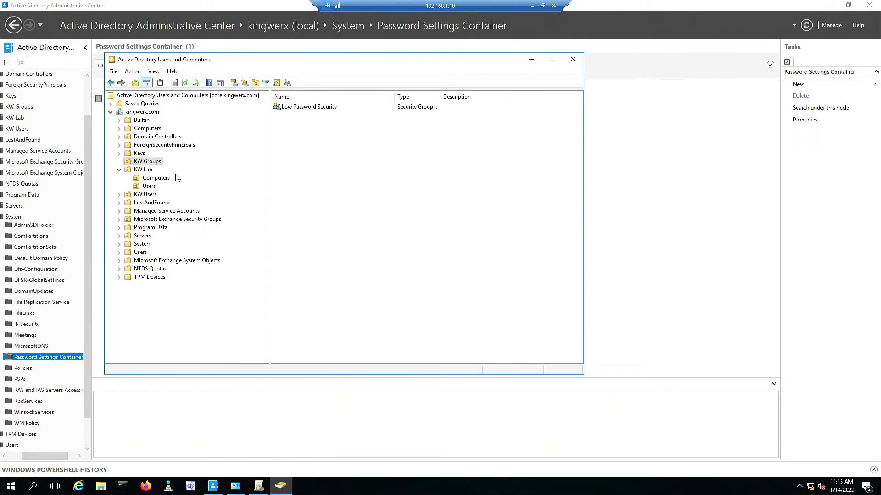
pyautogui.click(149, 187)
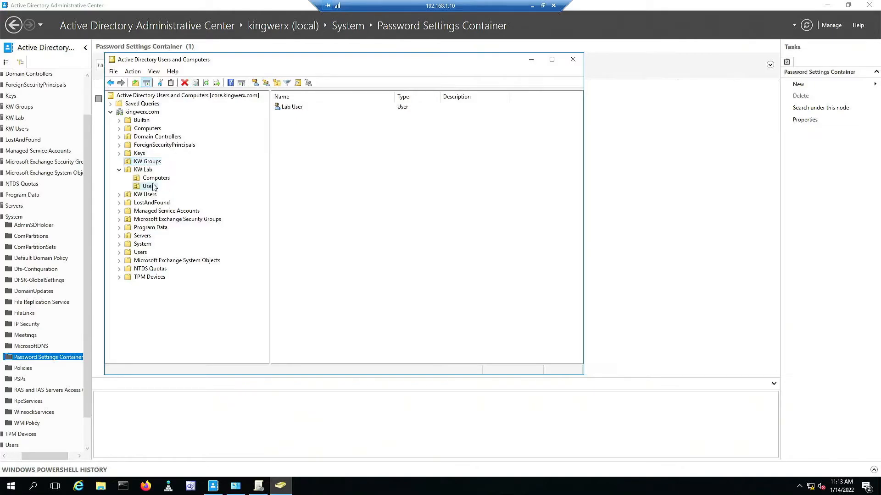
pyautogui.rightClick(290, 109)
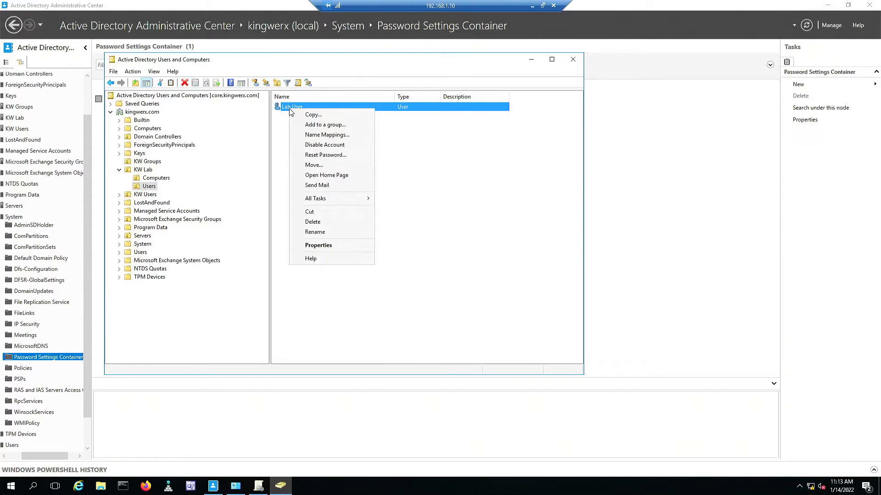
pyautogui.click(330, 156)
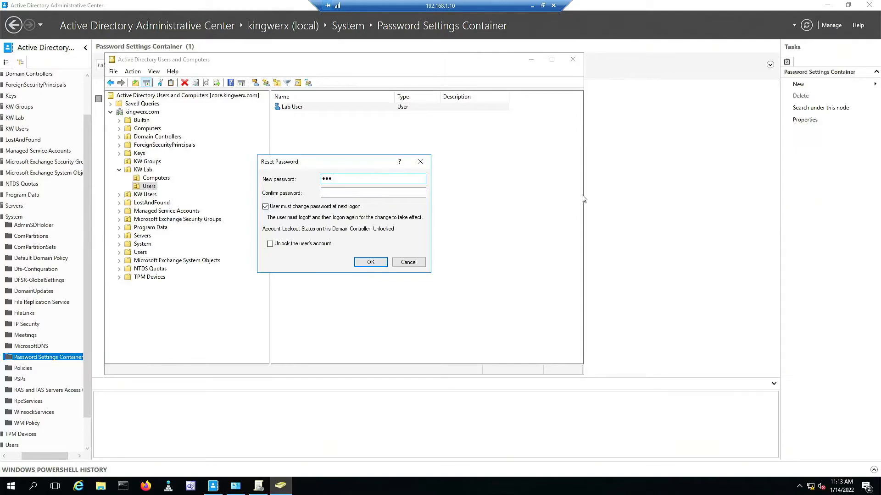
pyautogui.click(354, 193)
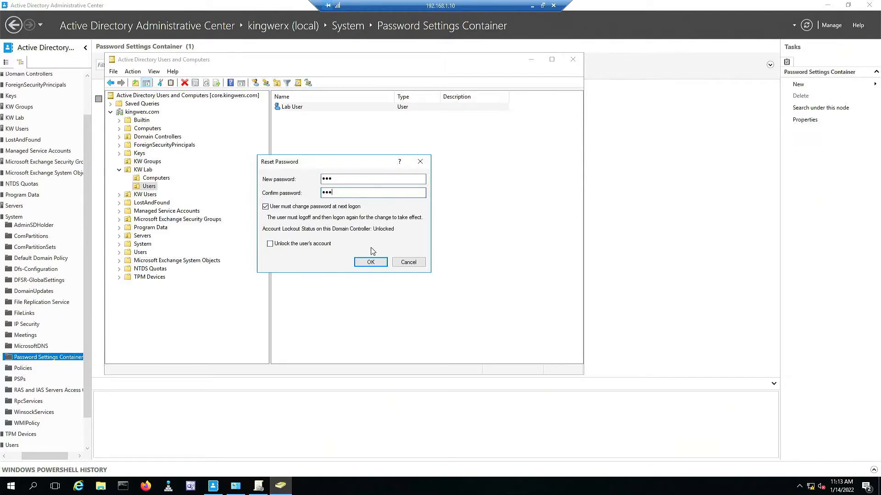
pyautogui.click(371, 262)
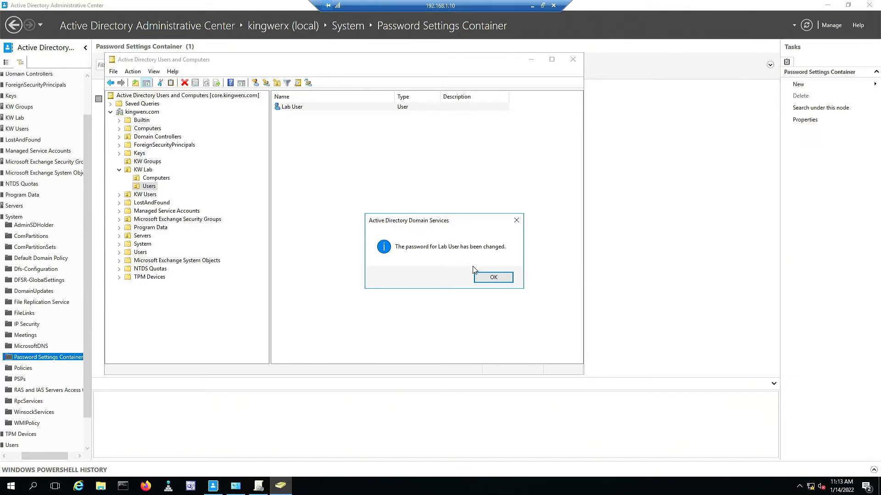
pyautogui.click(491, 278)
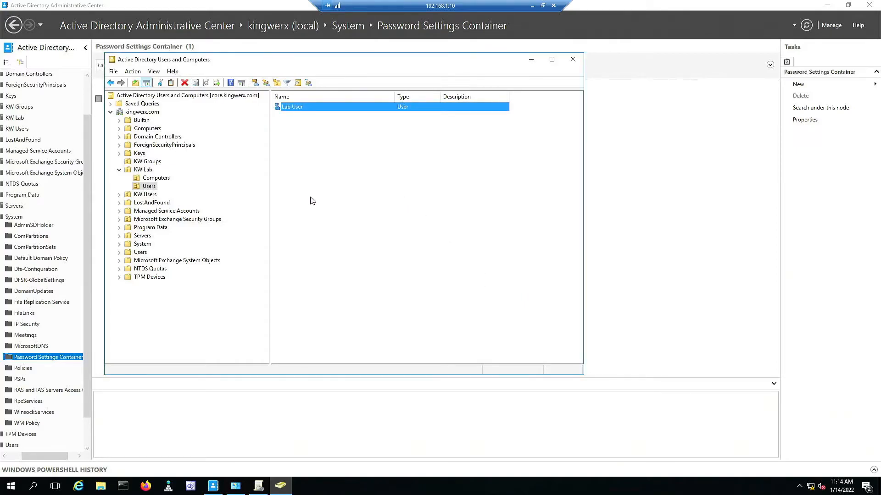
# Start a new user in KW Lab > Users with first name Lab, last name Guy and a logon name.
pyautogui.rightClick(316, 170)
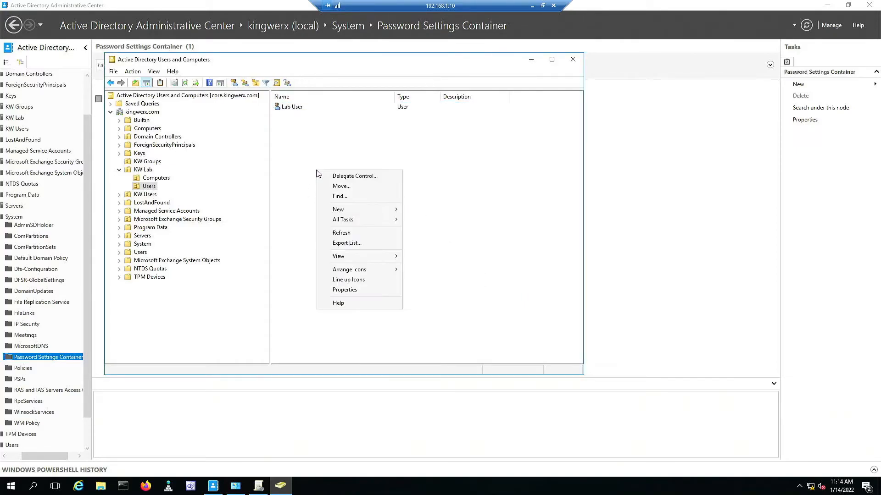
pyautogui.moveTo(361, 216)
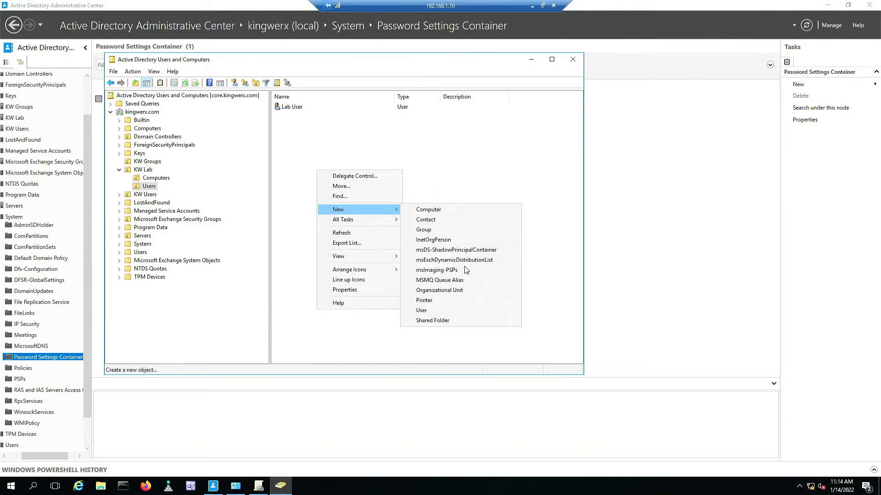
pyautogui.click(449, 310)
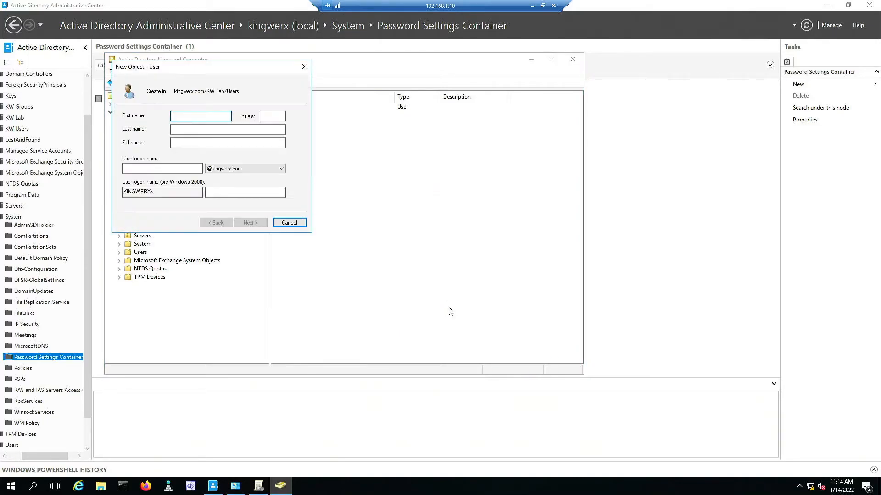
pyautogui.write('Lab')
pyautogui.click(236, 127)
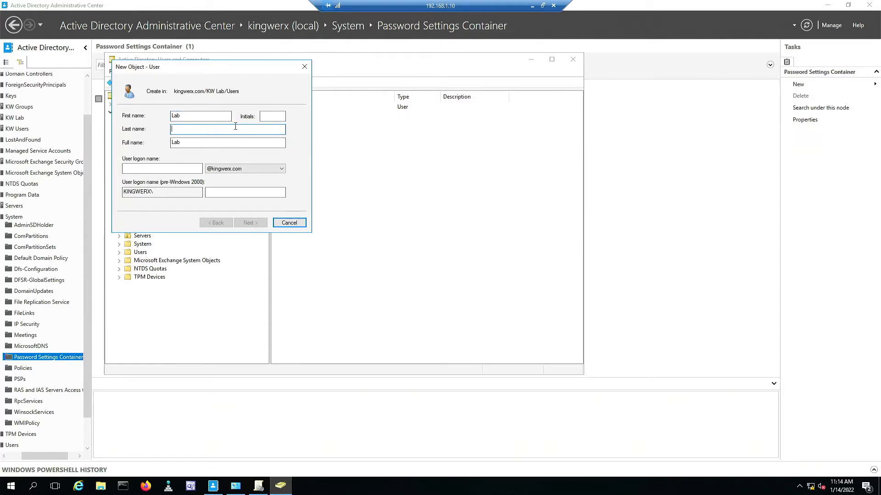
pyautogui.write('Guy')
pyautogui.click(134, 170)
pyautogui.write('Lab2')
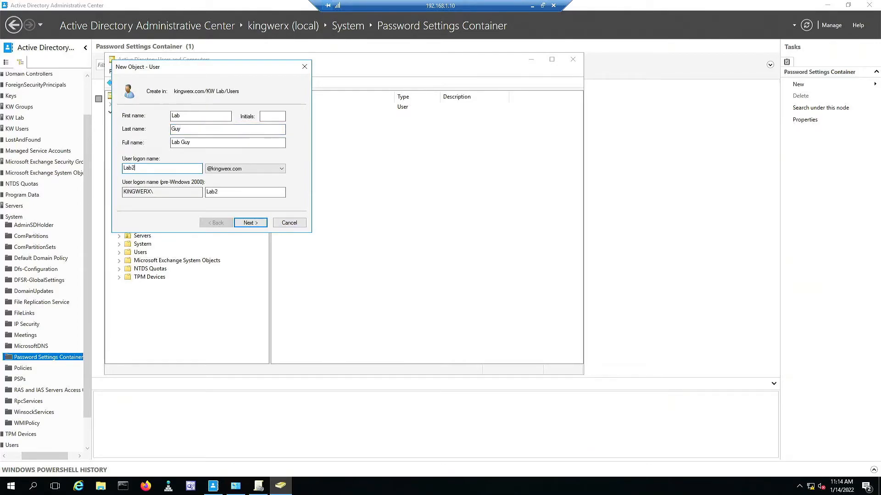
pyautogui.click(249, 224)
# Enter a three-character password twice and try to finish creating the account.
pyautogui.write('•••')
pyautogui.press('Tab')
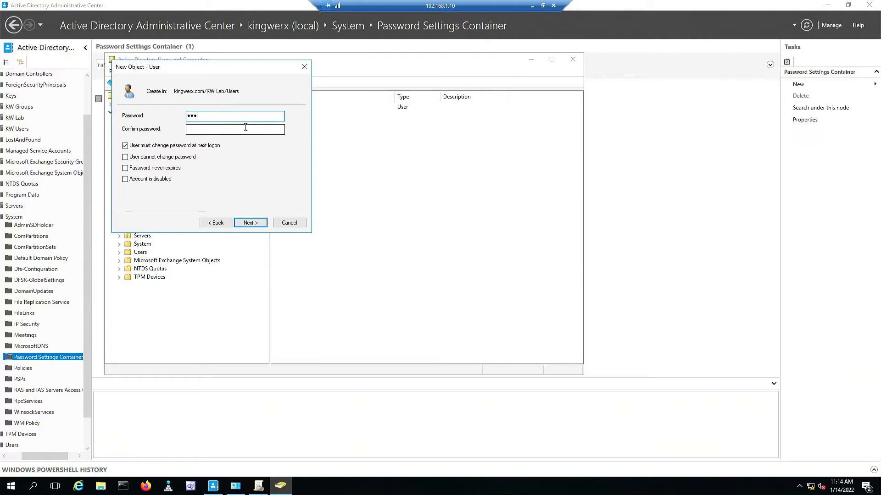
pyautogui.write('•••')
pyautogui.click(250, 223)
pyautogui.click(251, 223)
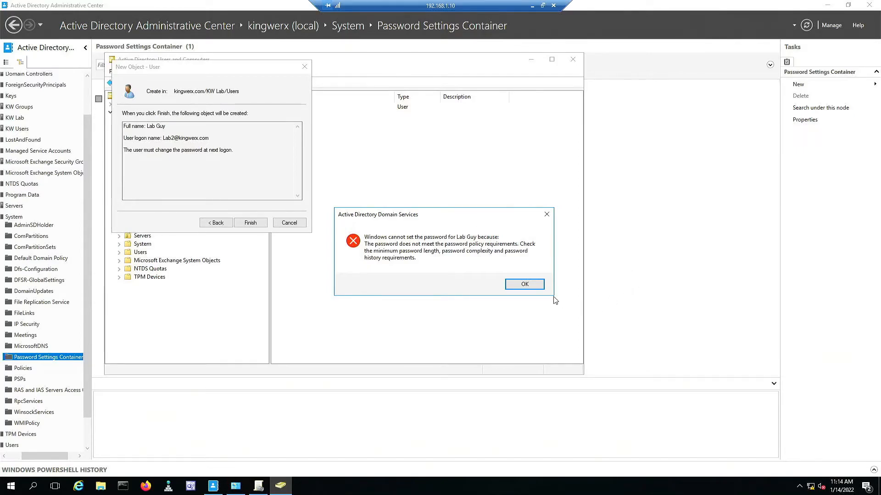
# Go back, enter a longer matching password in both boxes, and finish creating Lab Guy.
pyautogui.click(524, 285)
pyautogui.click(218, 224)
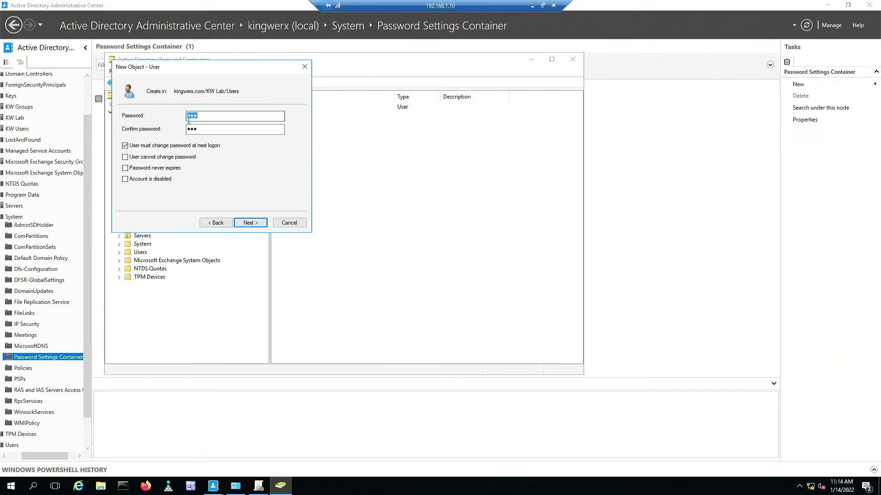
pyautogui.write('••')
pyautogui.press('Tab')
pyautogui.write('•••••••')
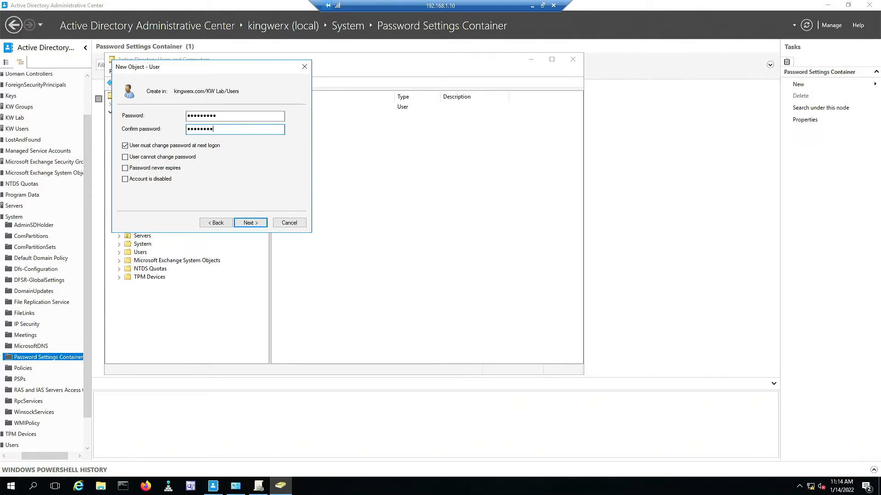
pyautogui.click(256, 223)
pyautogui.click(466, 276)
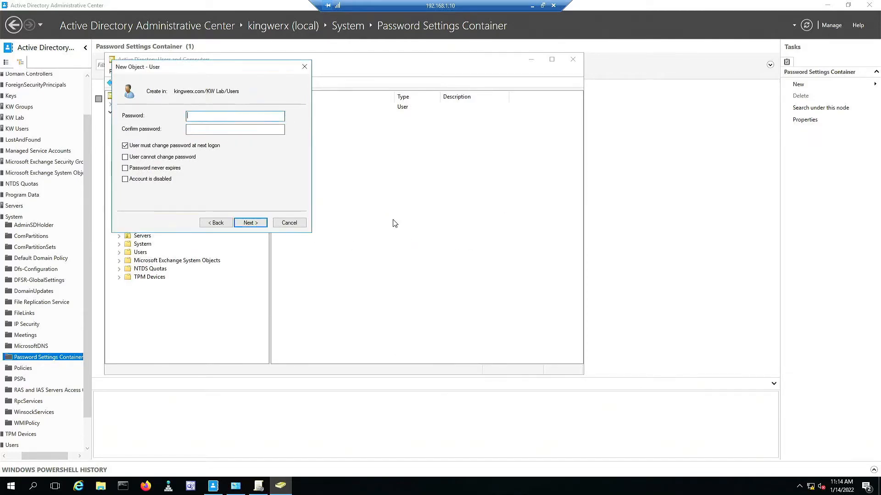
pyautogui.write('••••••••••••••')
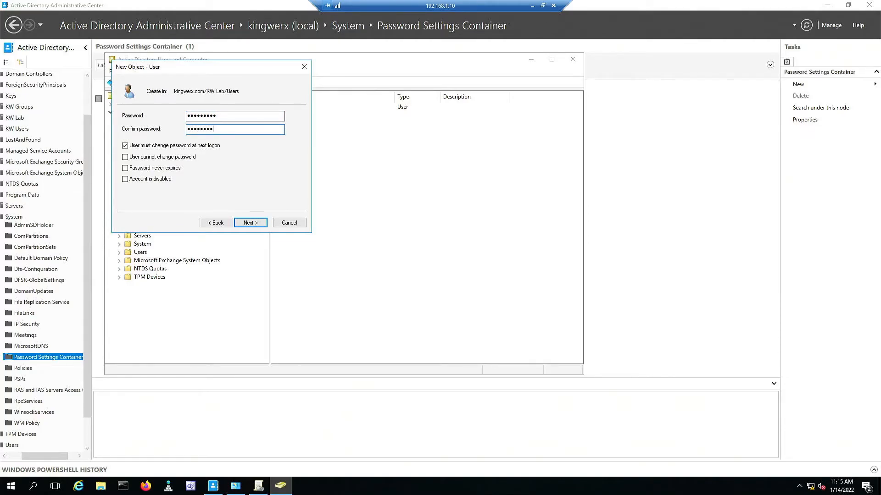
pyautogui.write('•')
pyautogui.click(251, 223)
pyautogui.click(250, 223)
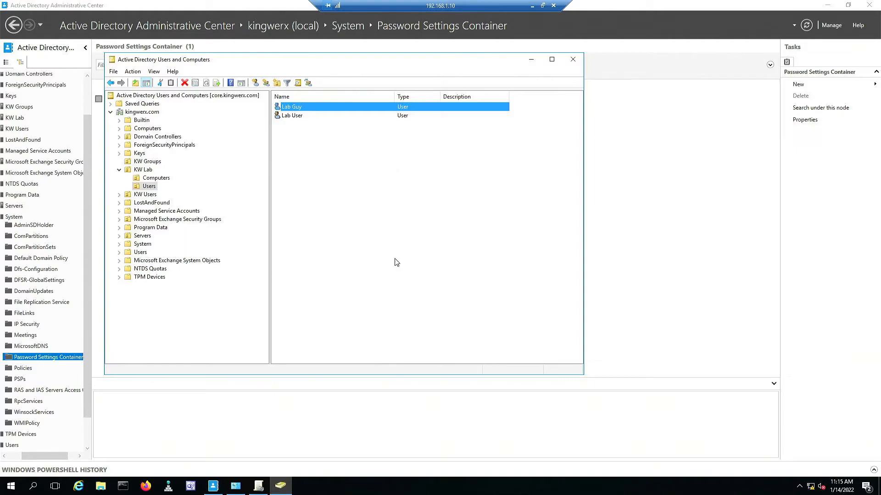
# Review the Default Domain Policy's password rules: 7-character minimum and complexity enabled.
pyautogui.click(259, 490)
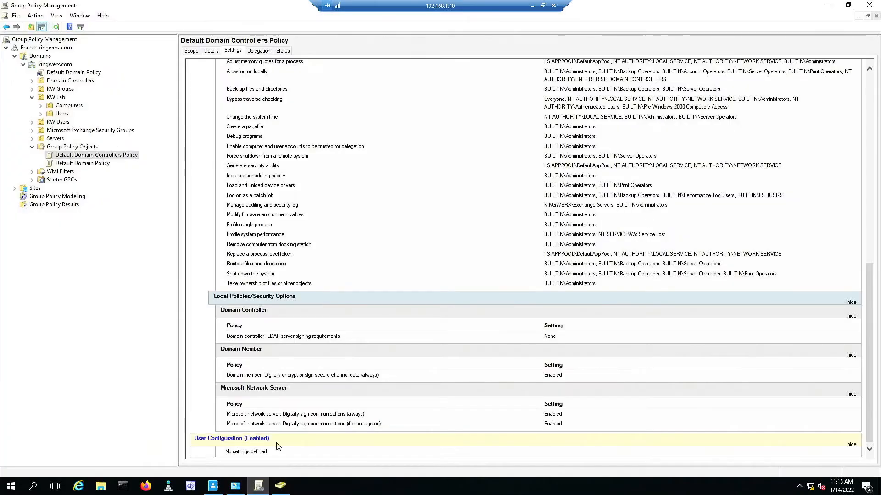
pyautogui.click(81, 163)
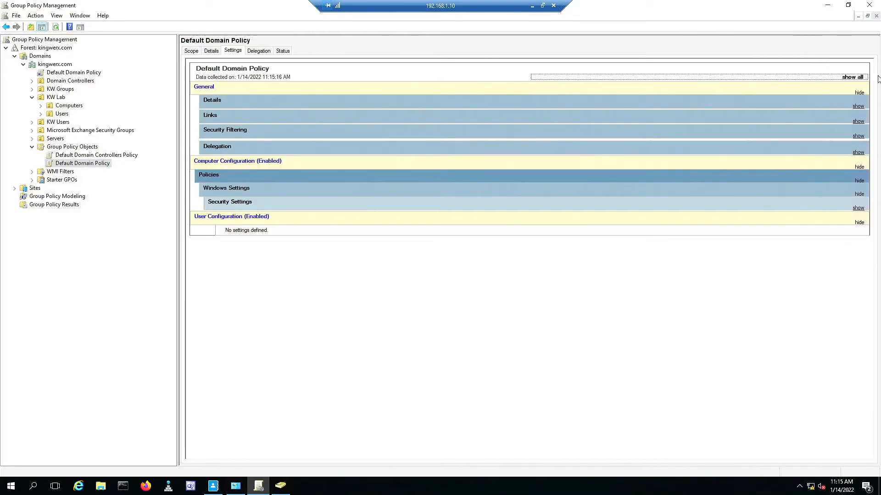
pyautogui.click(852, 77)
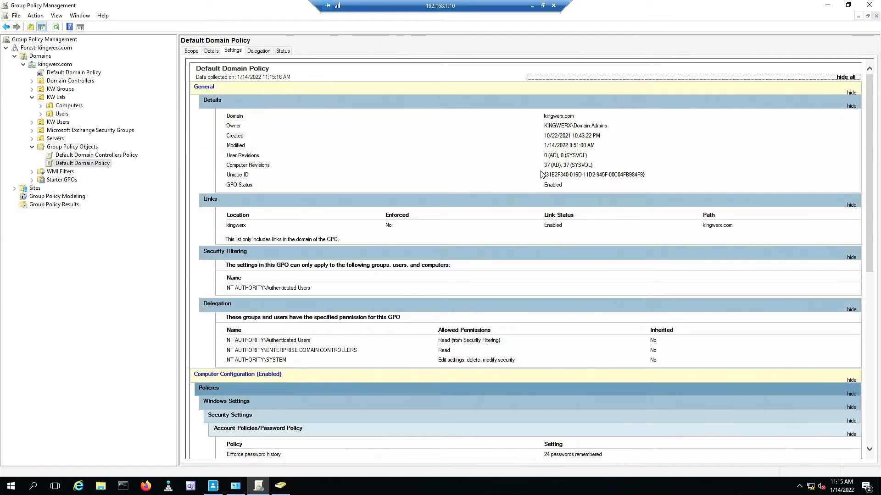
pyautogui.scroll(-5, 518, 239)
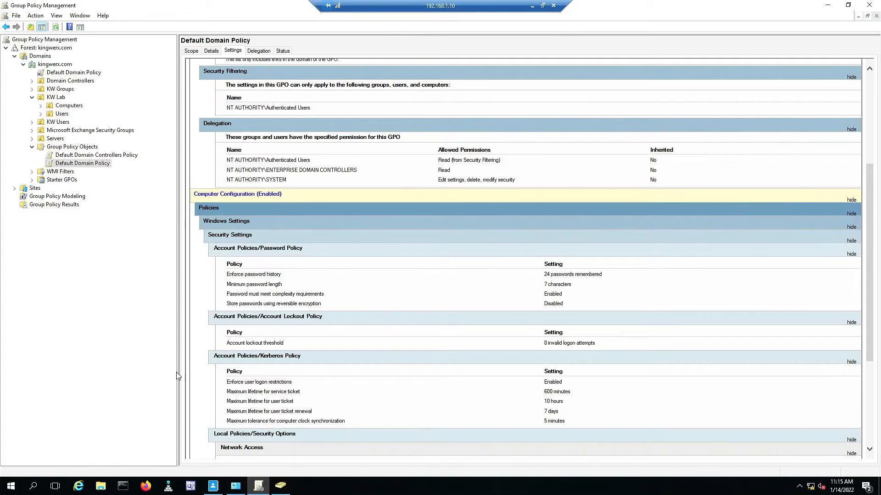
pyautogui.click(281, 486)
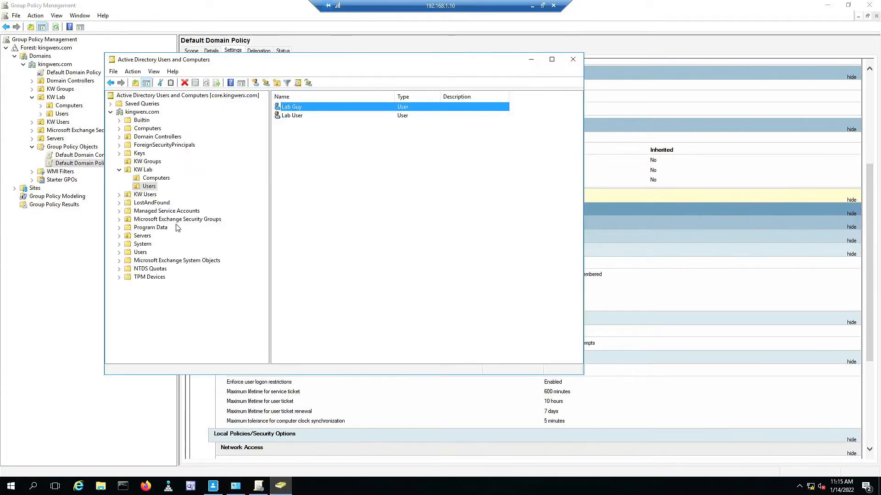
# Add Lab Guy to the members of the Low Password Security group in KW Groups.
pyautogui.click(142, 163)
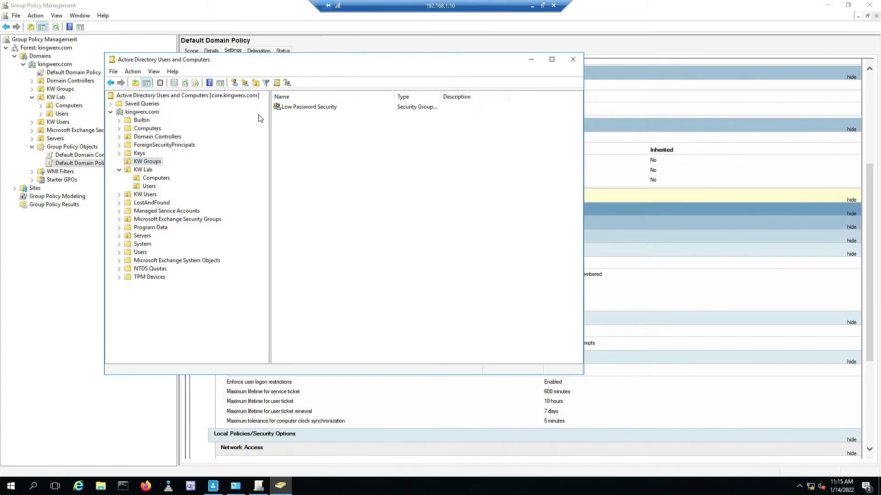
pyautogui.doubleClick(297, 110)
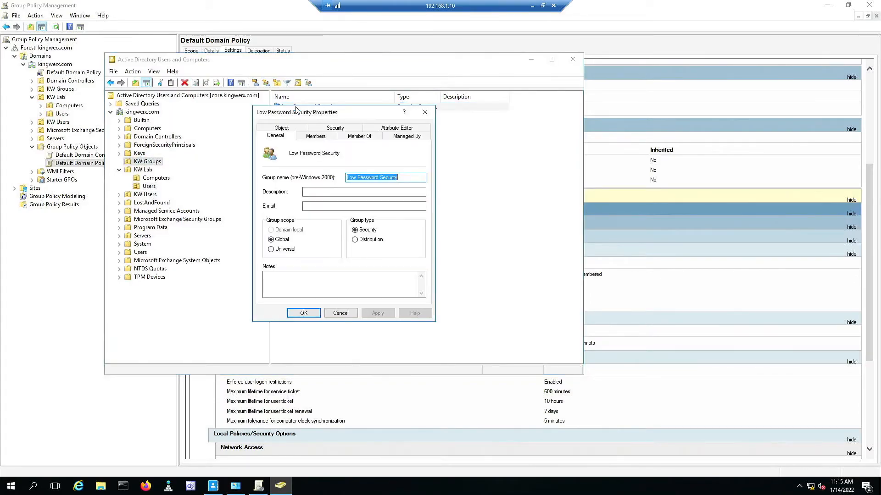
pyautogui.click(321, 136)
pyautogui.click(280, 286)
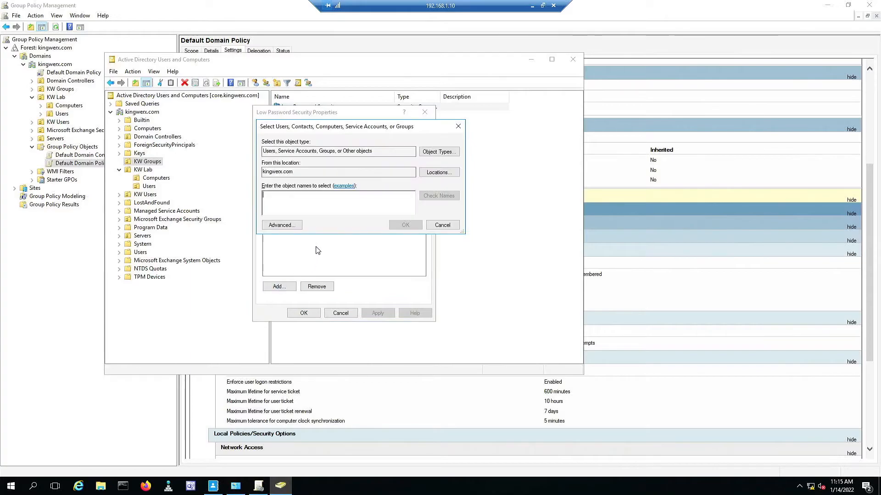
pyautogui.write('Lab Guy')
pyautogui.press('Return')
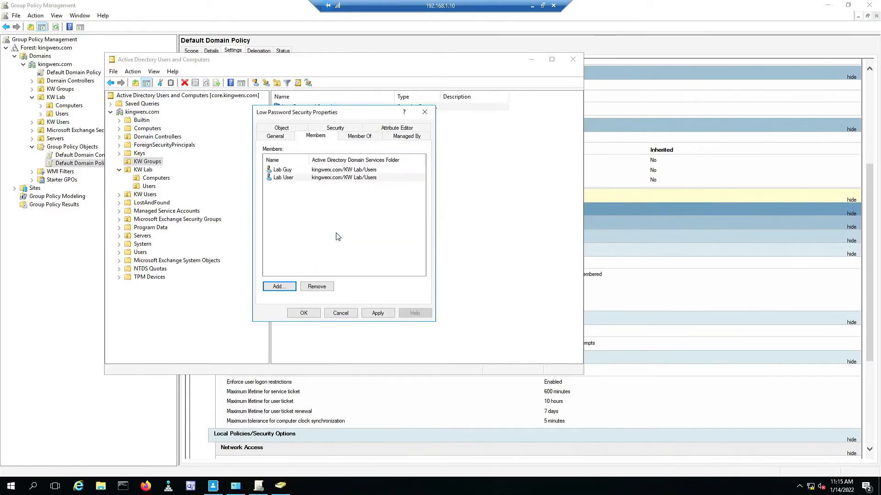
pyautogui.click(378, 313)
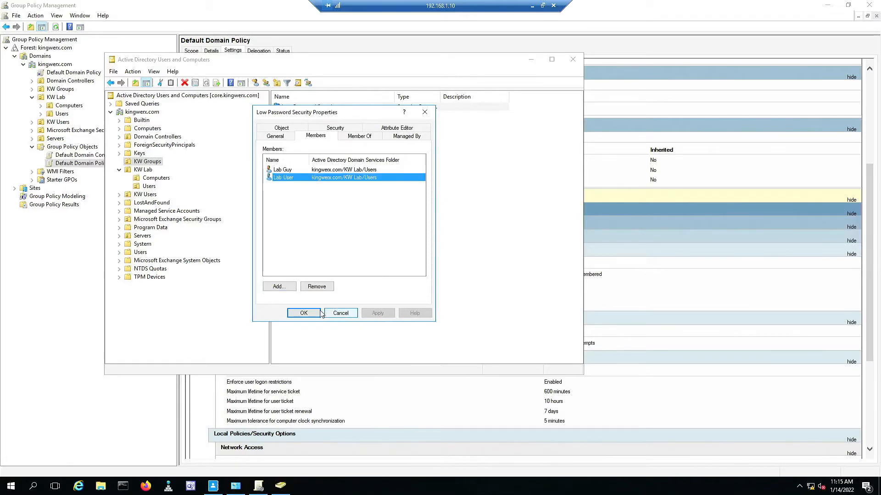
pyautogui.click(303, 314)
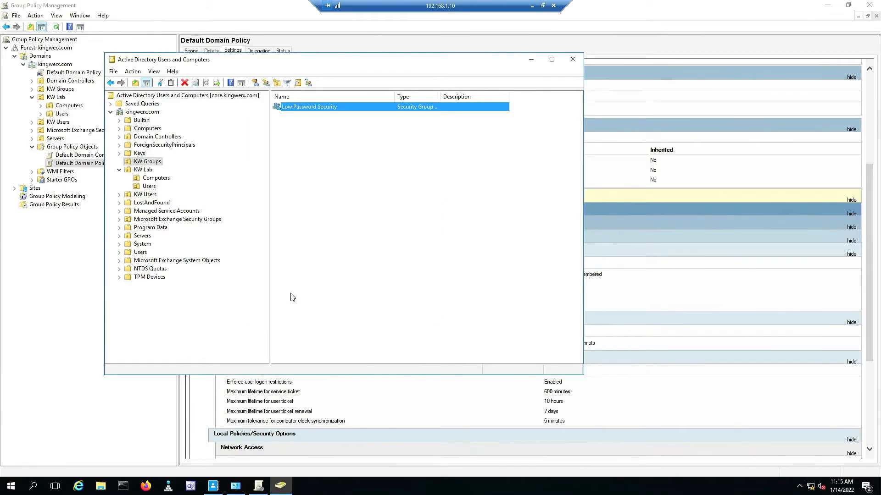
pyautogui.click(148, 186)
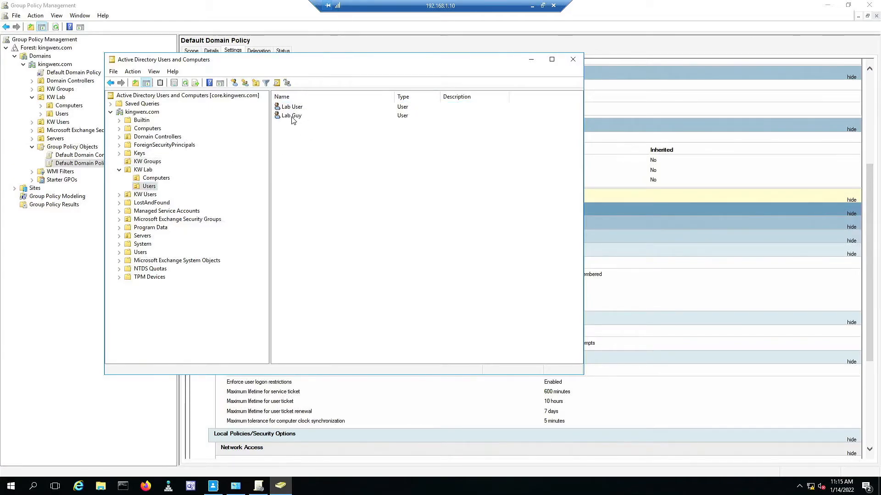
# Reset Lab Guy's password to a three-character one and acknowledge the confirmation.
pyautogui.rightClick(293, 116)
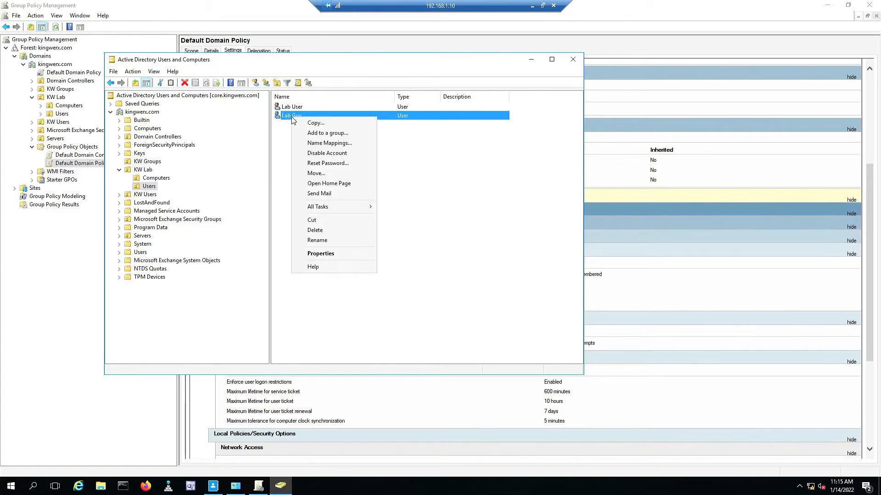
pyautogui.click(327, 163)
pyautogui.write('P')
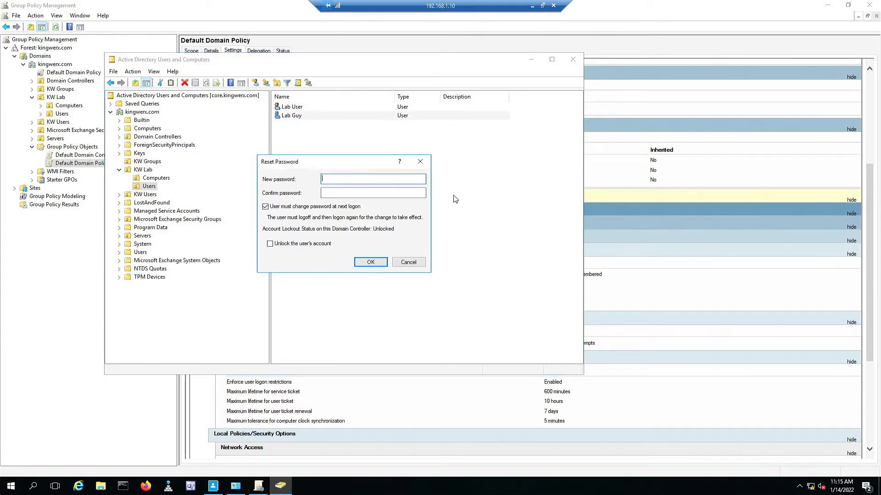
pyautogui.write('ass')
pyautogui.press('BackSpace')
pyautogui.click(409, 189)
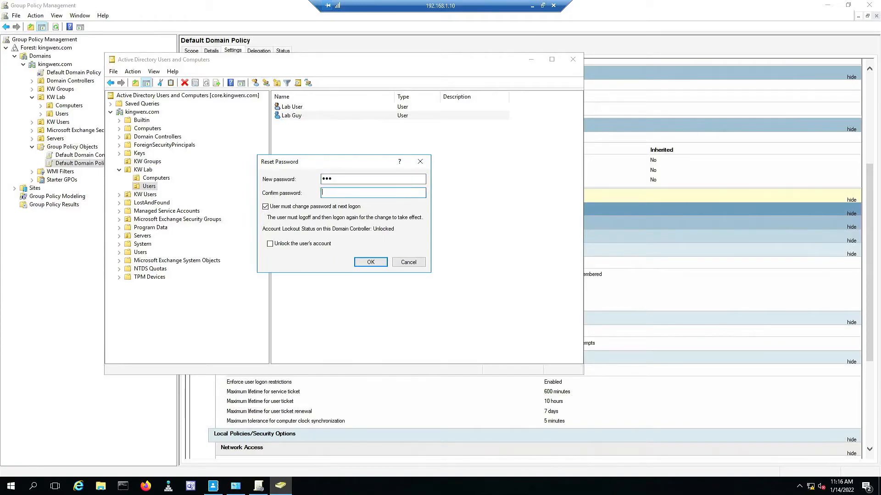
pyautogui.write('pas')
pyautogui.click(379, 264)
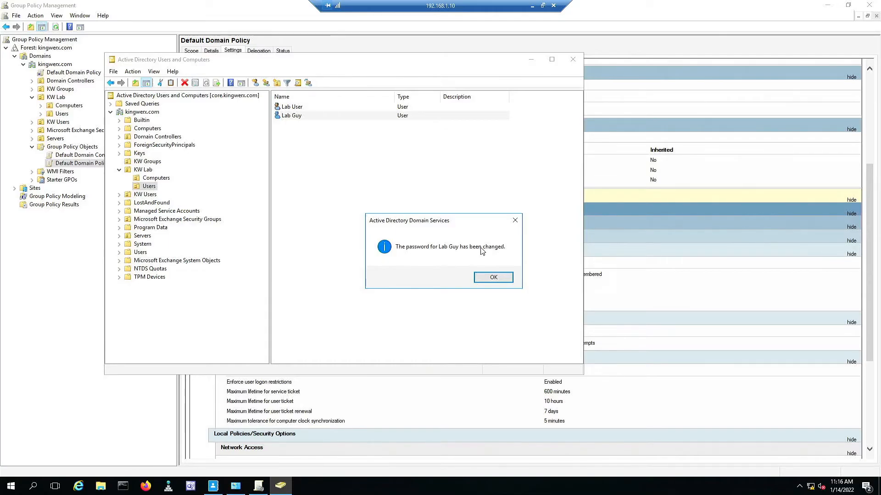
pyautogui.click(487, 277)
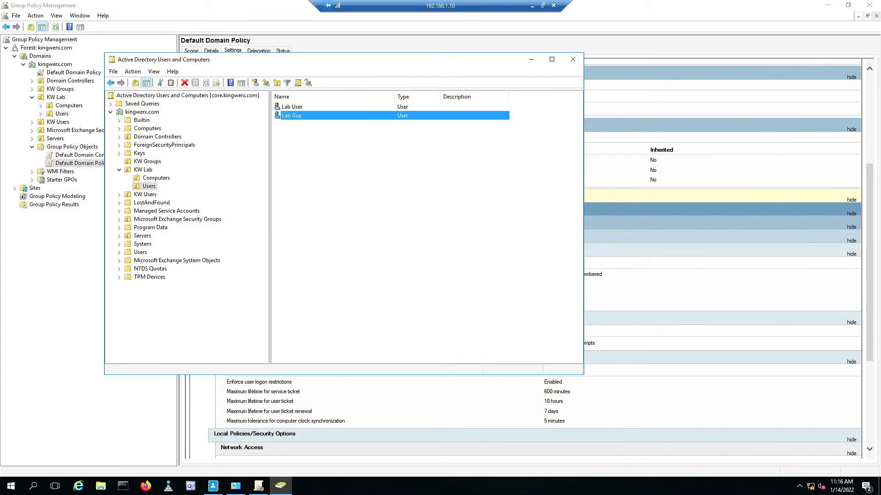
# On the client sign-in screen, sign in as Lab User with the current password.
pyautogui.hotkey('alt', 'Tab')
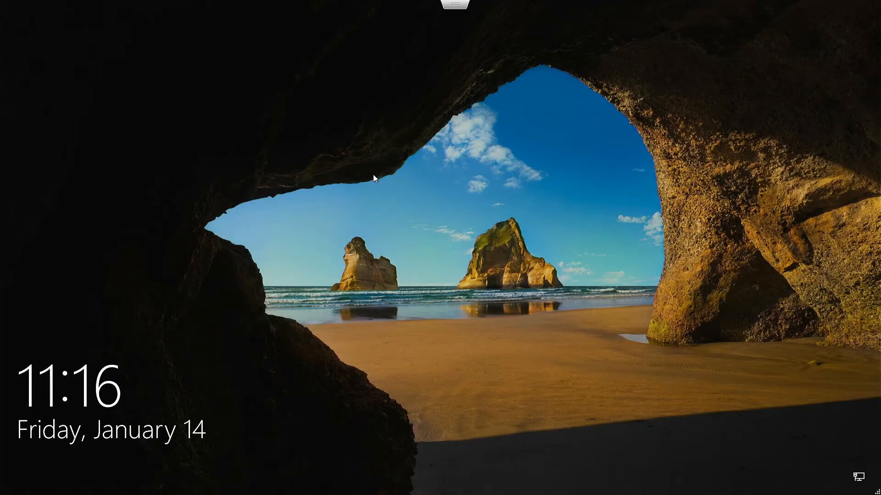
pyautogui.click(373, 175)
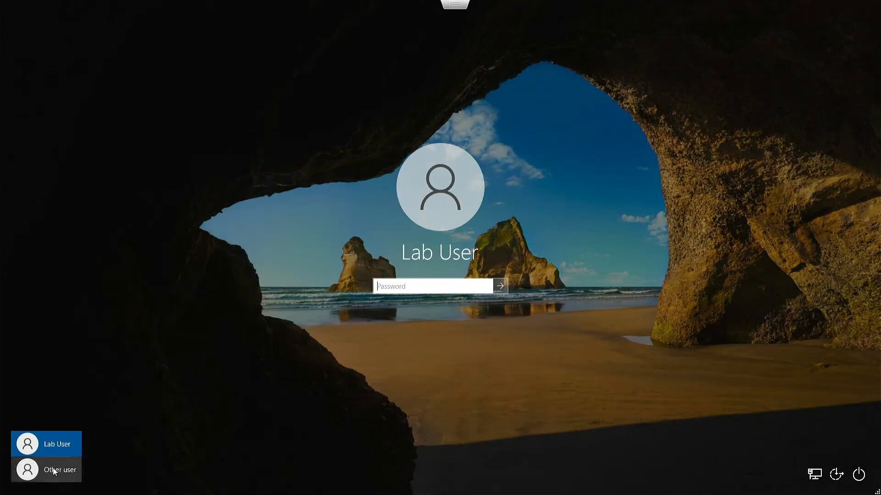
pyautogui.click(53, 470)
pyautogui.click(54, 445)
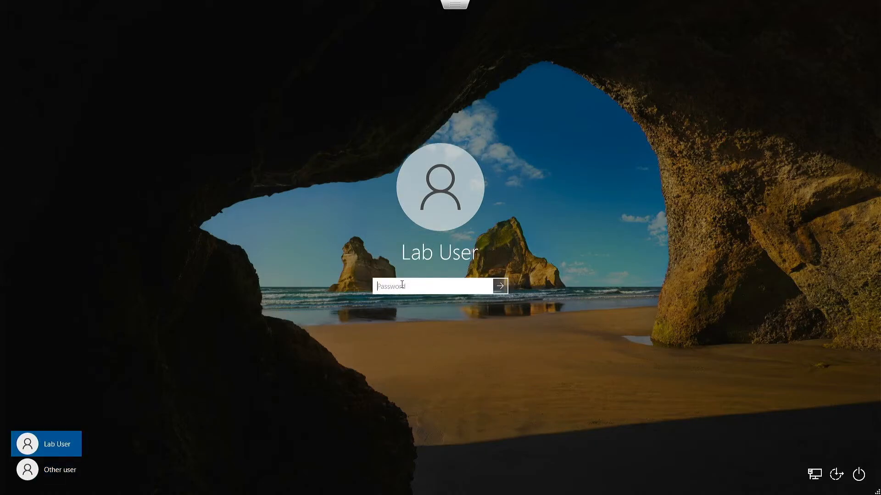
pyautogui.write('***')
pyautogui.press('Return')
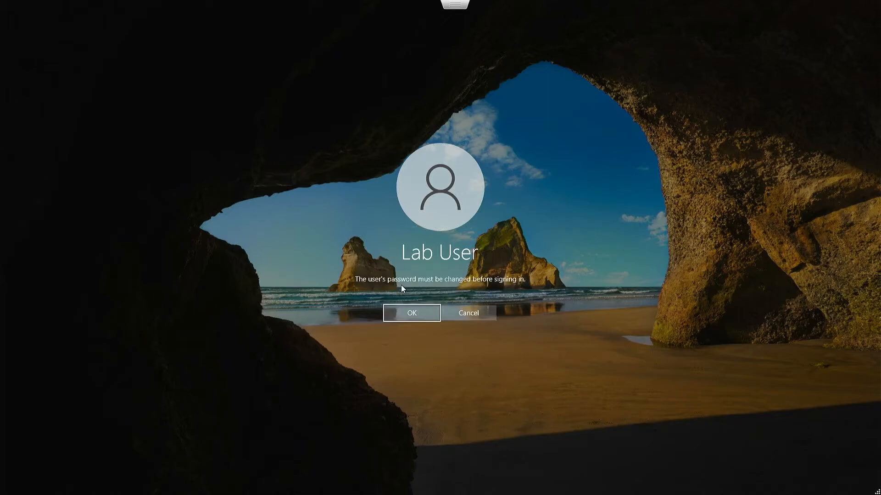
# Enter and confirm Lab User's new password at the forced change prompt.
pyautogui.click(423, 313)
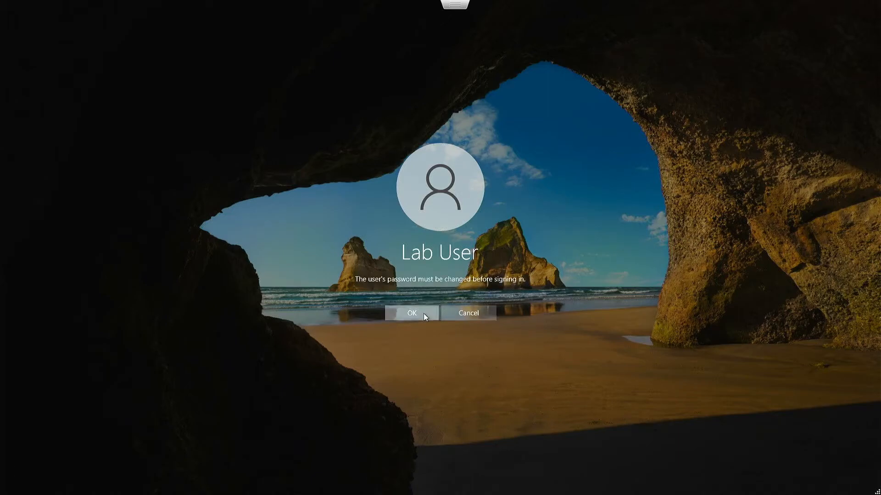
pyautogui.write('***')
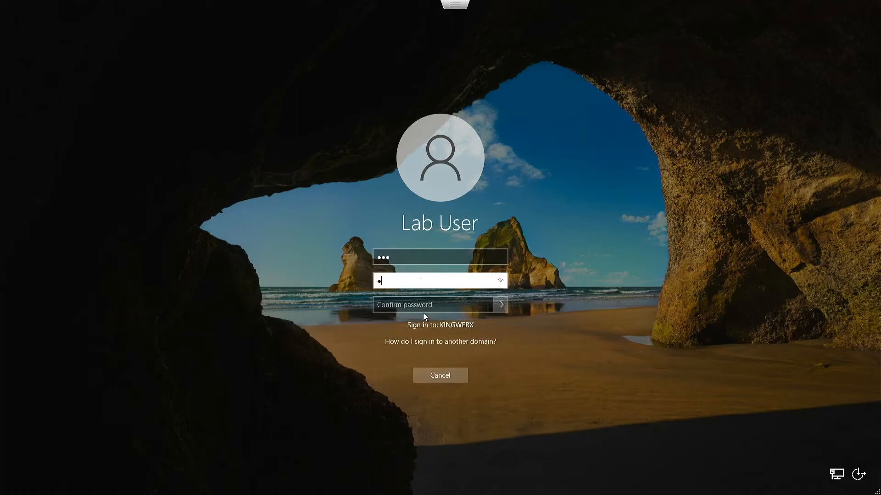
pyautogui.press('Tab')
pyautogui.write('***')
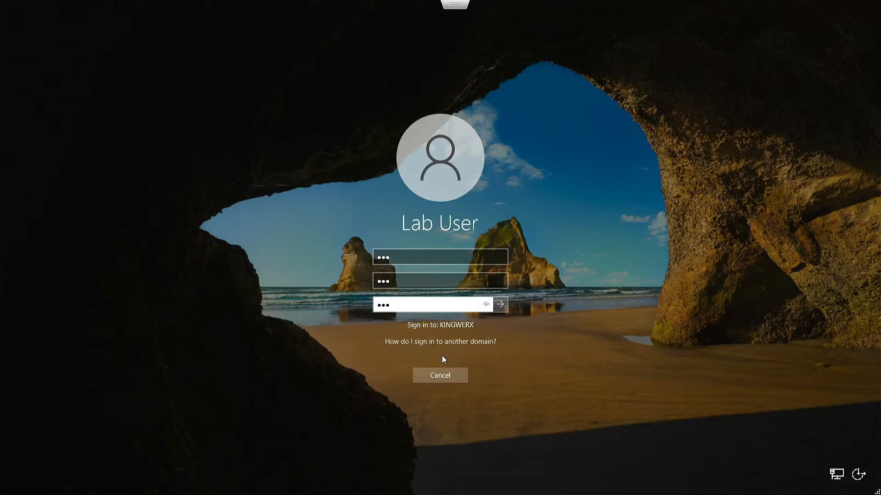
pyautogui.press('Return')
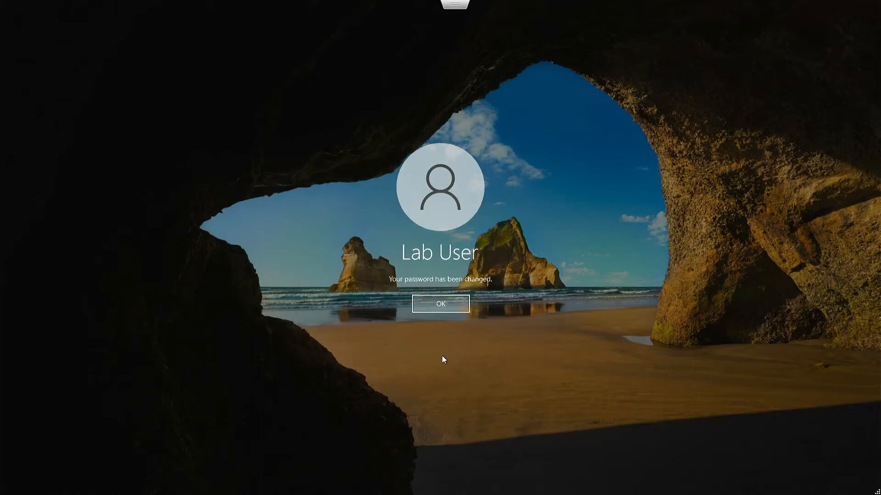
# Acknowledge the password change, sign Lab User out via Start, and return to the server's ADAC.
pyautogui.click(438, 308)
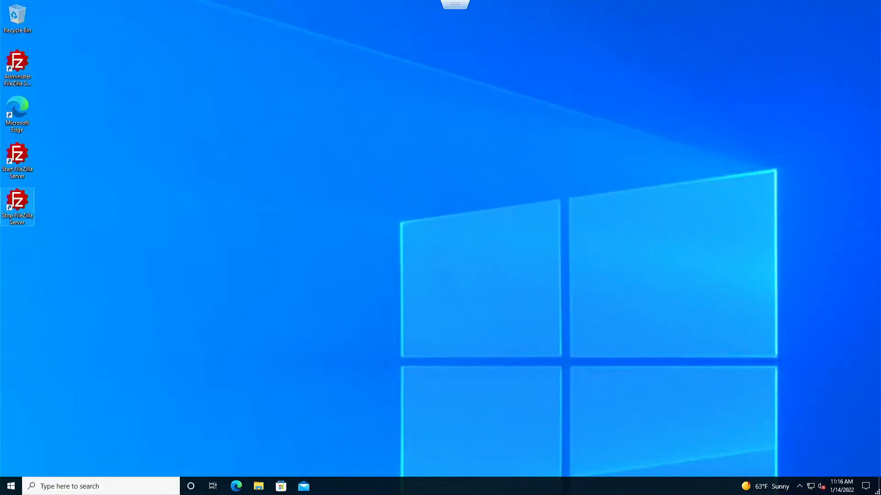
pyautogui.click(11, 486)
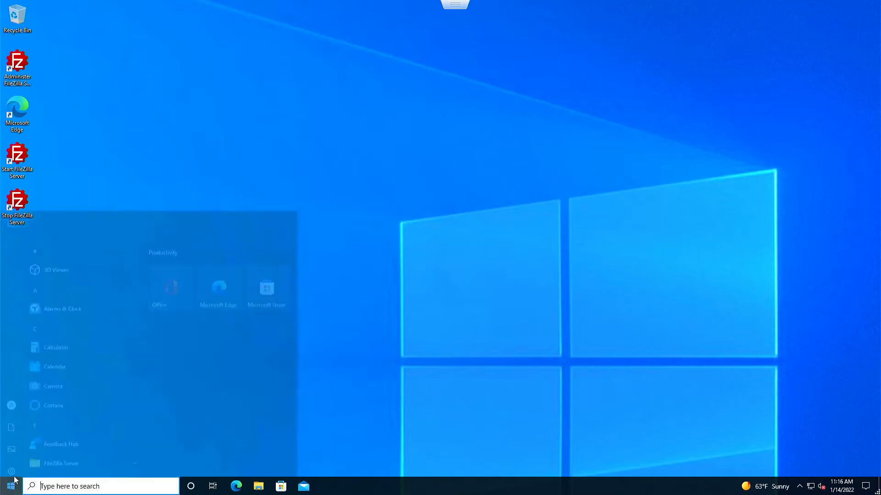
pyautogui.click(11, 377)
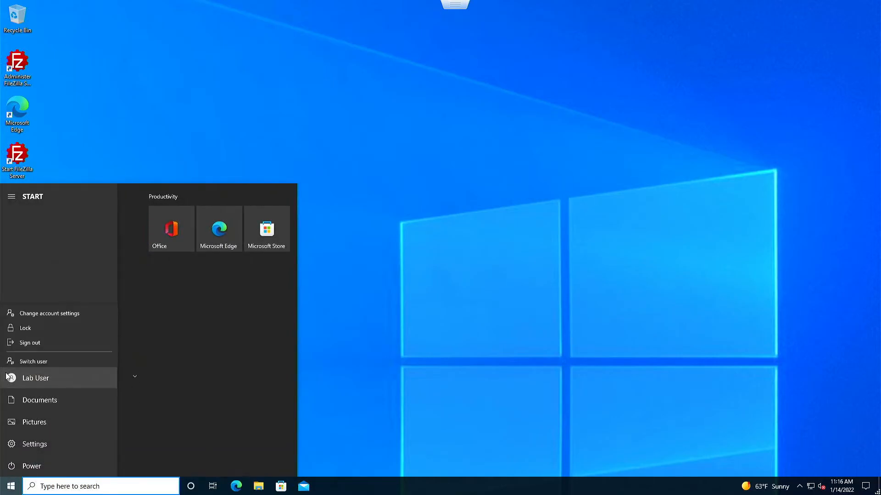
pyautogui.click(48, 337)
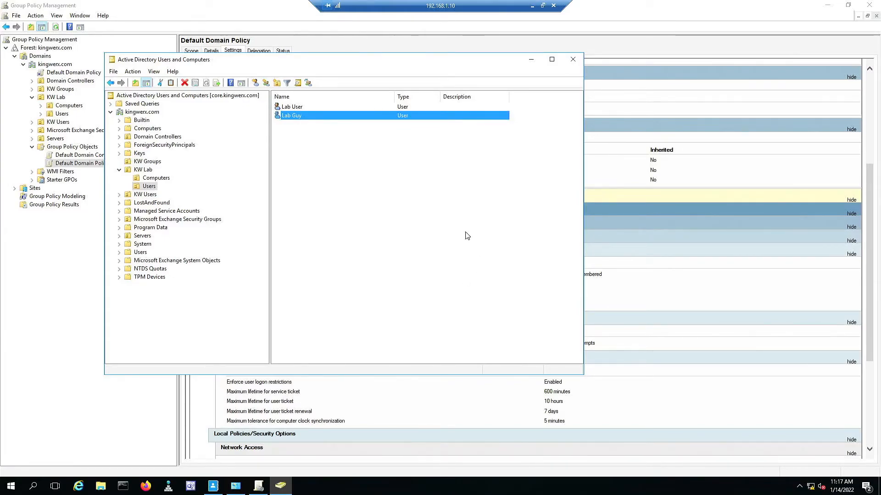
pyautogui.click(216, 486)
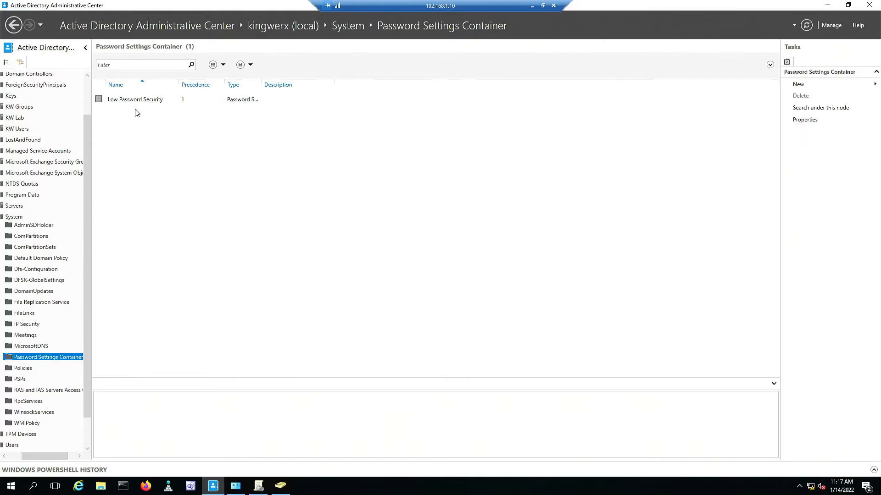
# In Low Password Security, enable complexity requirements and raise the minimum password length from 3 to 20.
pyautogui.doubleClick(149, 100)
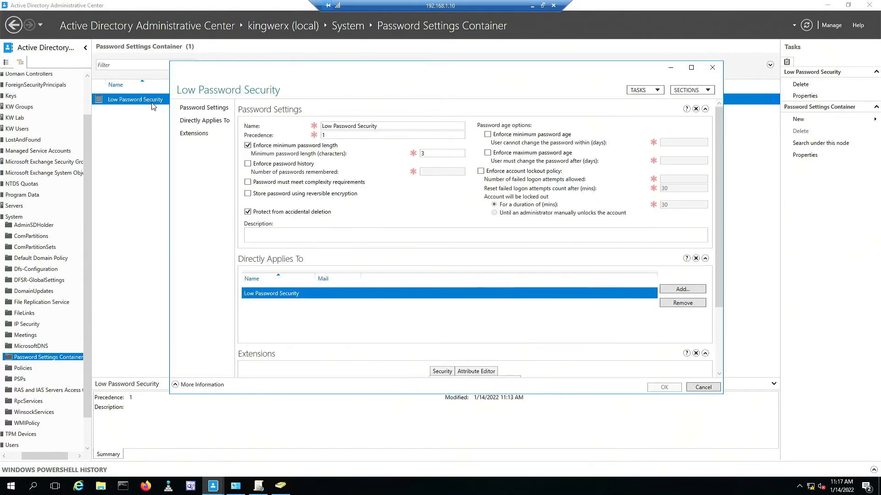
pyautogui.click(249, 182)
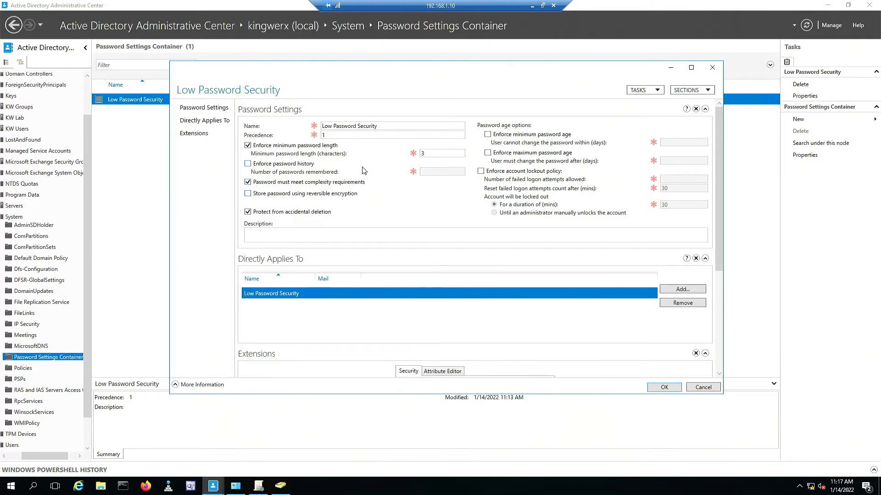
pyautogui.click(431, 150)
pyautogui.press('BackSpace')
pyautogui.write('20')
pyautogui.click(658, 389)
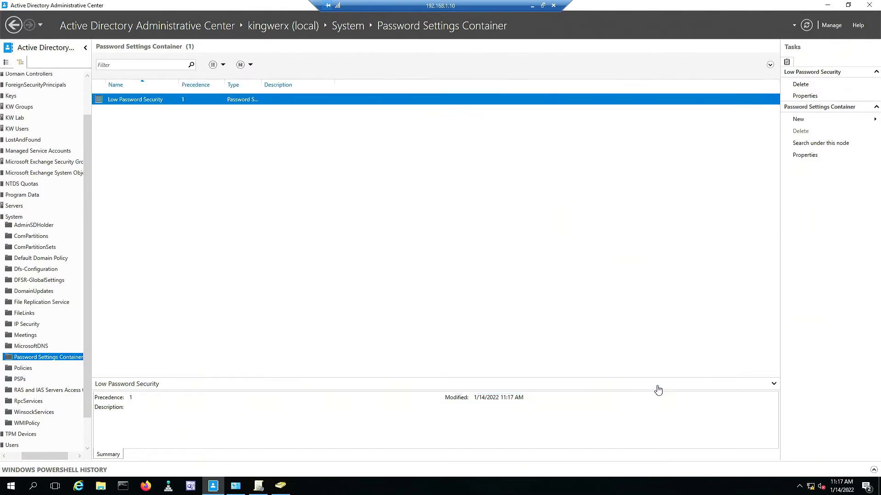
# Try resetting Lab User's password to a short value, then dismiss the password policy error.
pyautogui.click(279, 489)
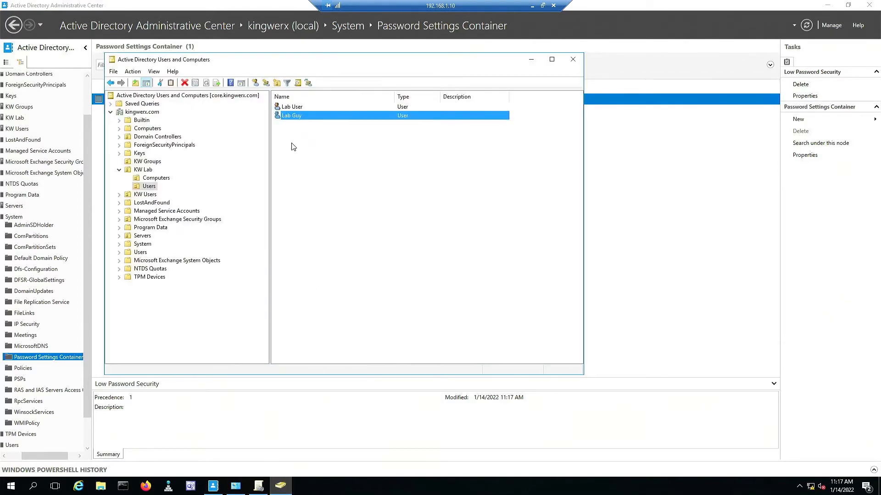
pyautogui.click(295, 107)
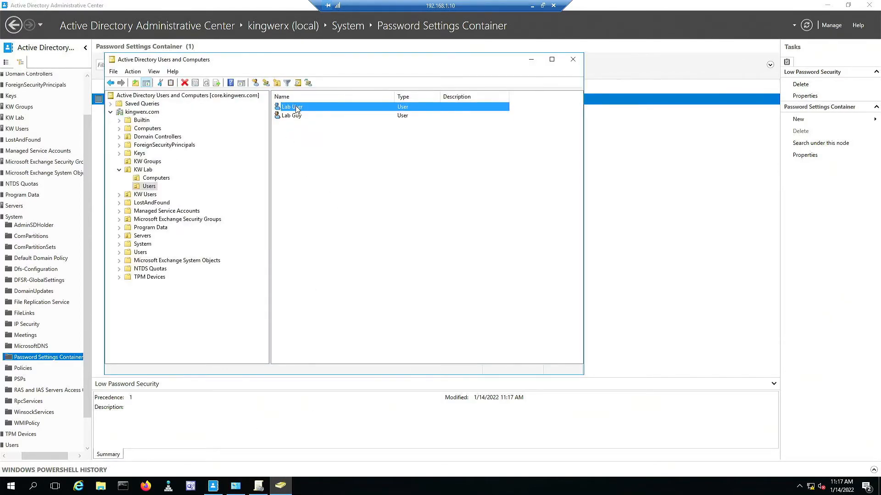
pyautogui.rightClick(296, 109)
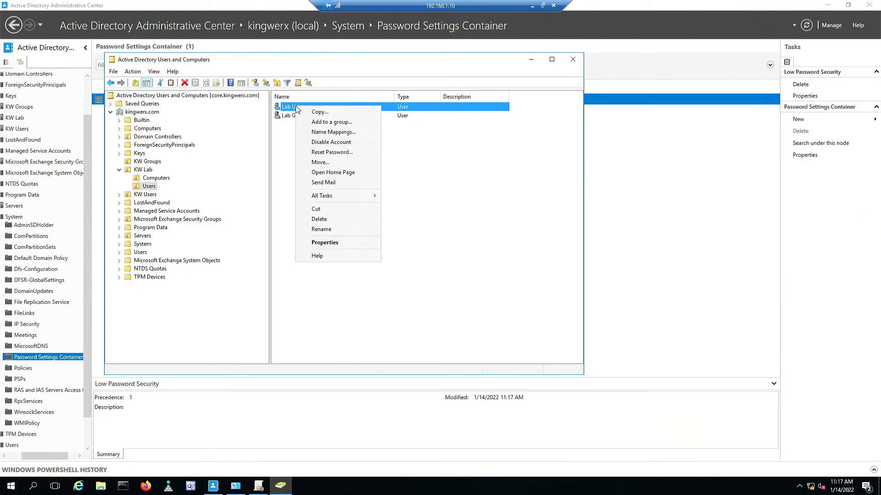
pyautogui.click(327, 152)
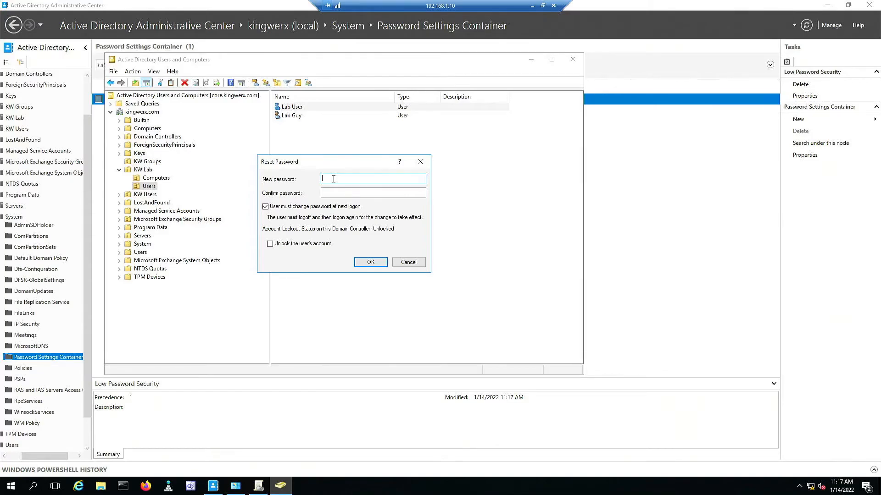
pyautogui.write('23')
pyautogui.press('Tab')
pyautogui.write('123')
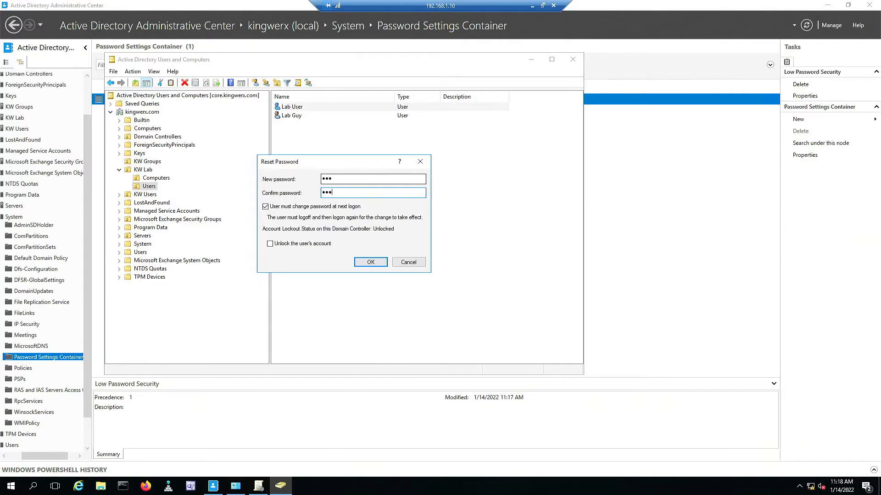
pyautogui.click(367, 267)
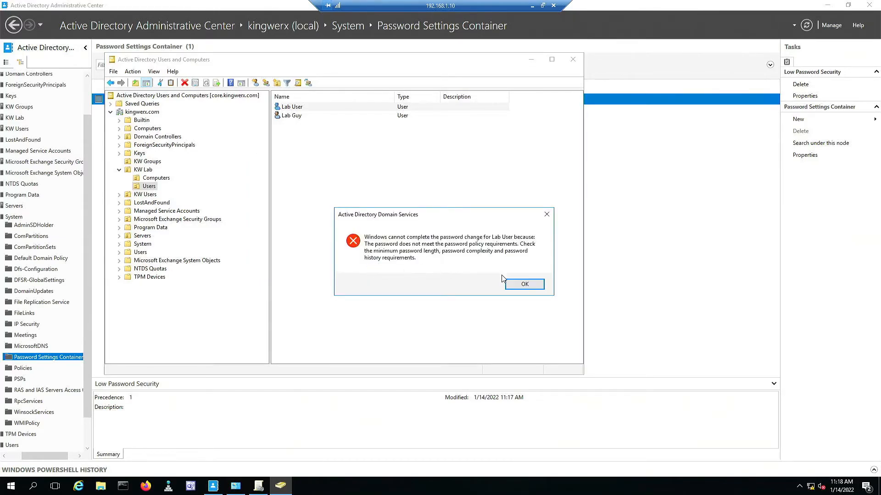
pyautogui.click(524, 283)
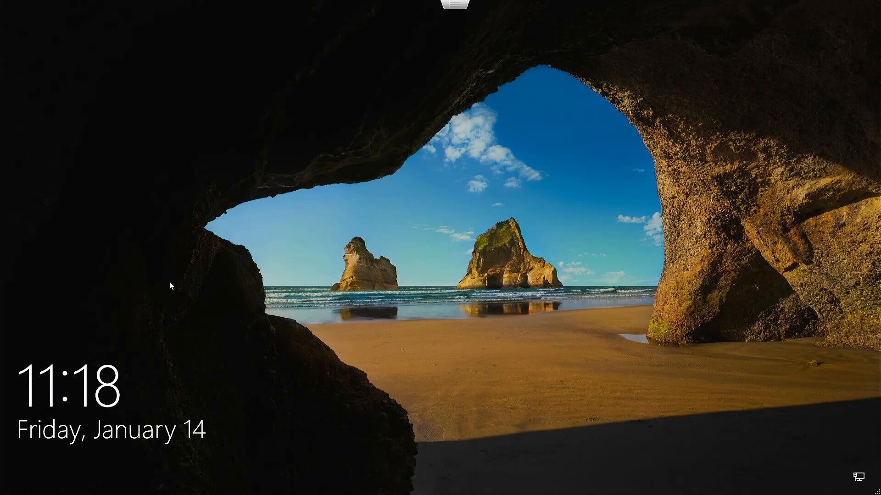
pyautogui.click(194, 283)
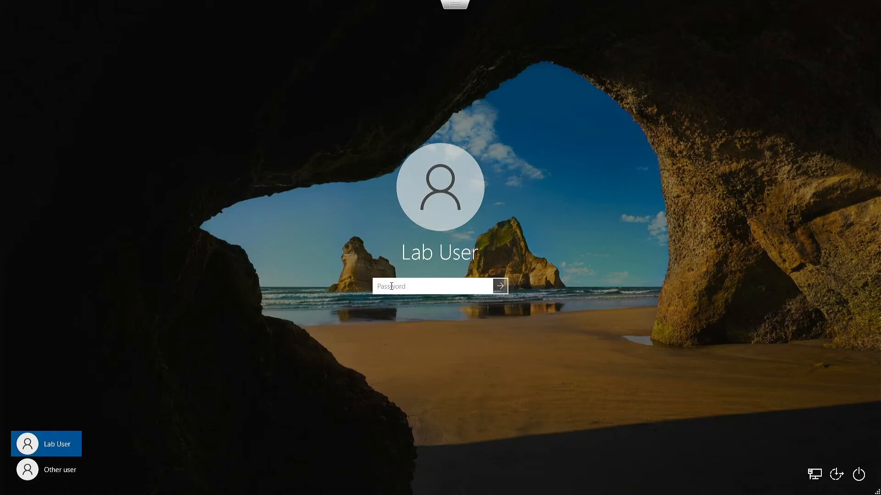
# Try signing in as Lab User with the short password and dismiss the incorrect-password message.
pyautogui.write('•••')
pyautogui.press('Return')
pyautogui.press('Return')
pyautogui.write('•••')
pyautogui.press('Return')
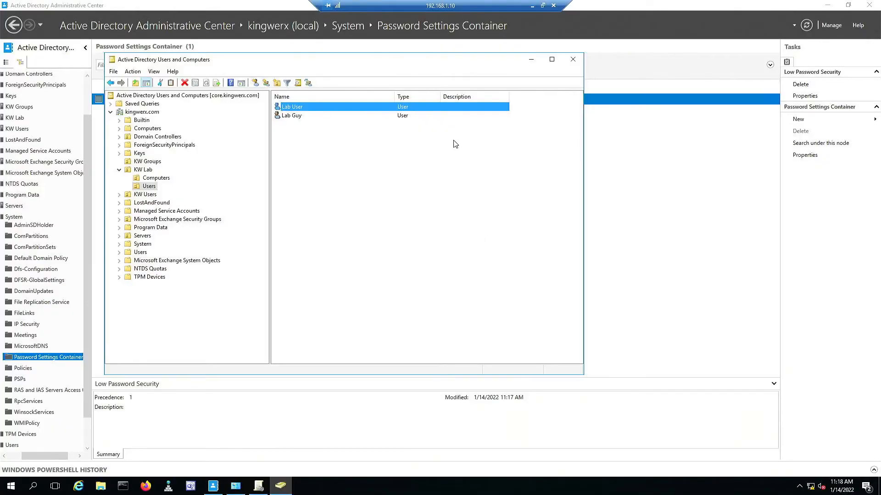
# Tick 'User must change password at next logon' on Lab User's Account tab and apply it.
pyautogui.rightClick(351, 108)
pyautogui.click(369, 245)
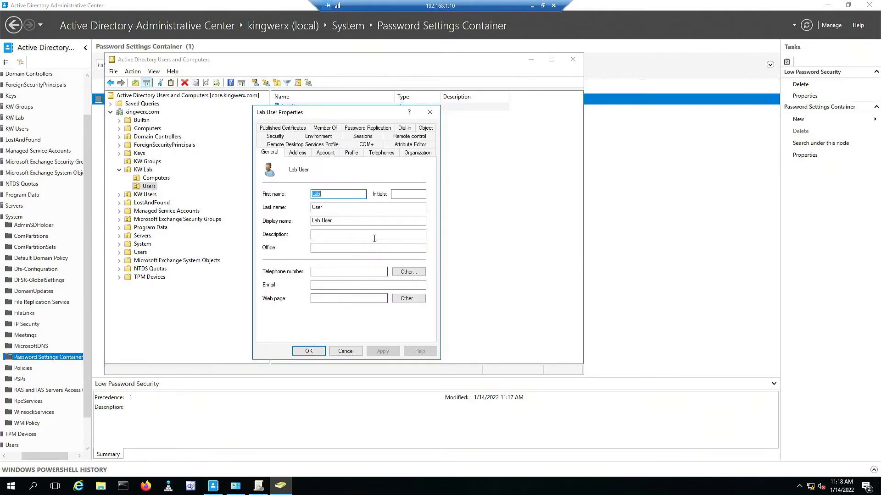
pyautogui.click(332, 156)
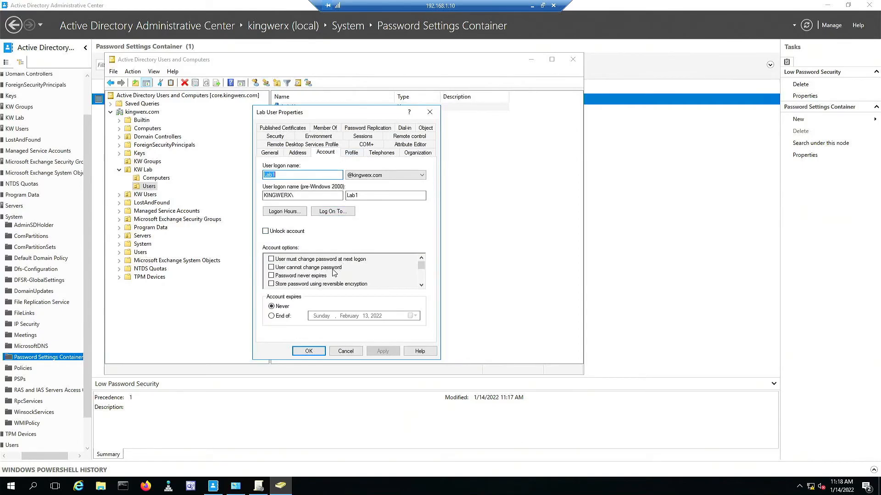
pyautogui.click(275, 260)
pyautogui.click(375, 352)
pyautogui.click(309, 352)
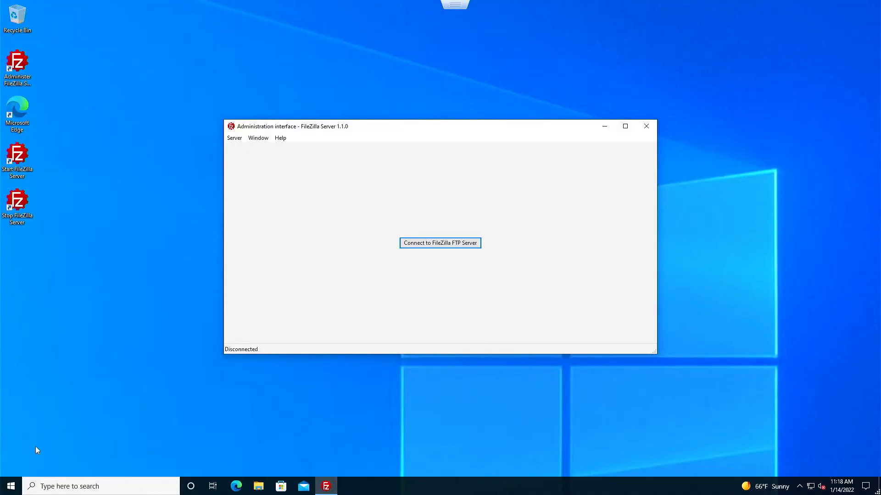
# Sign out of the current Windows session from the Start menu account options.
pyautogui.click(10, 485)
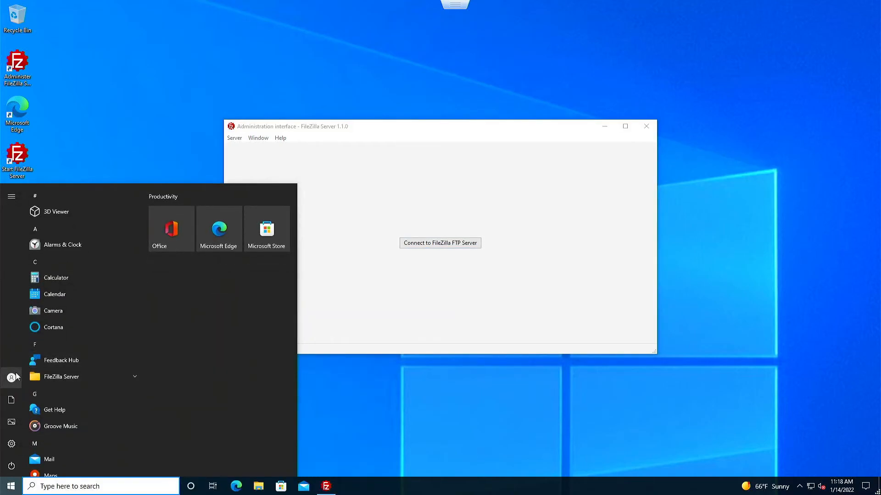
pyautogui.click(11, 377)
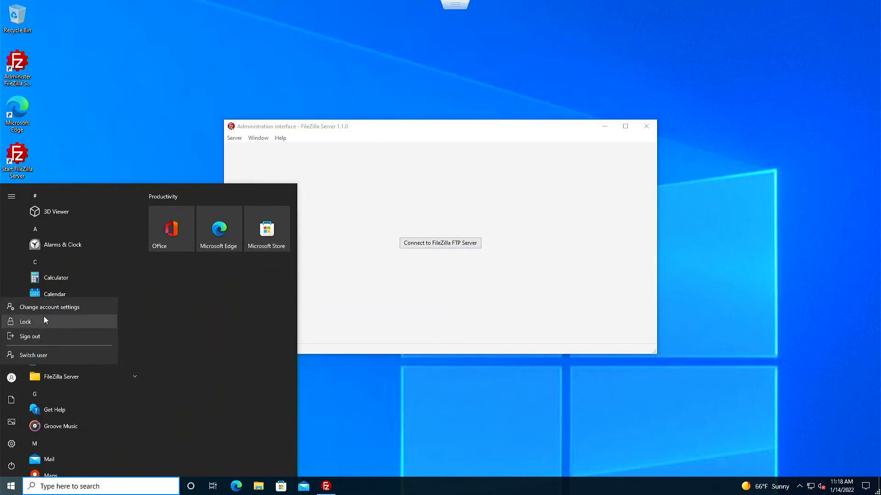
pyautogui.click(36, 337)
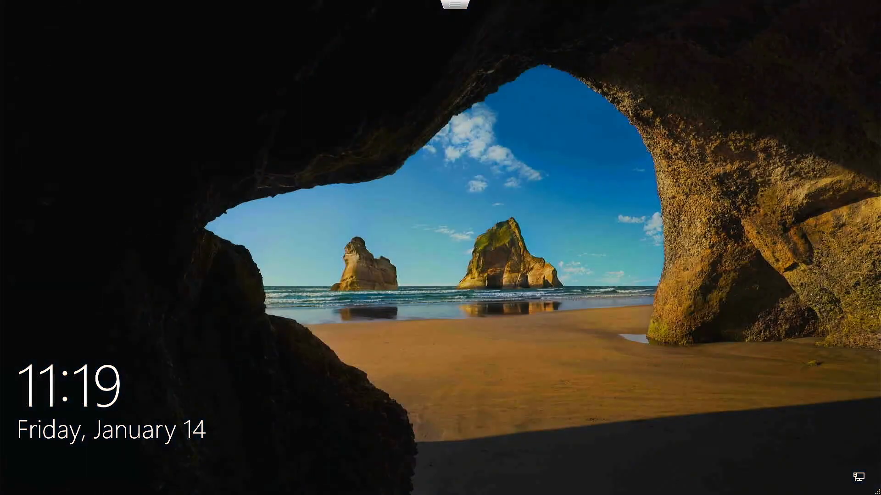
# Sign back in as Lab User with the existing password.
pyautogui.click(524, 156)
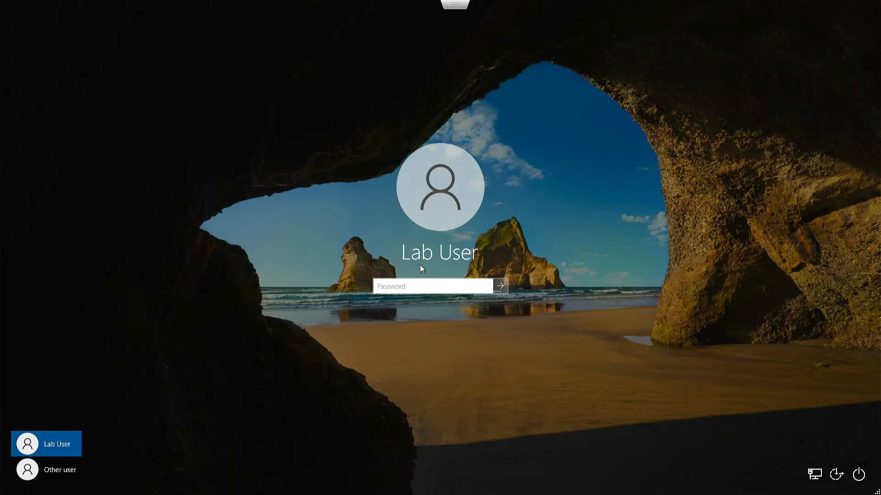
pyautogui.write('***')
pyautogui.press('Return')
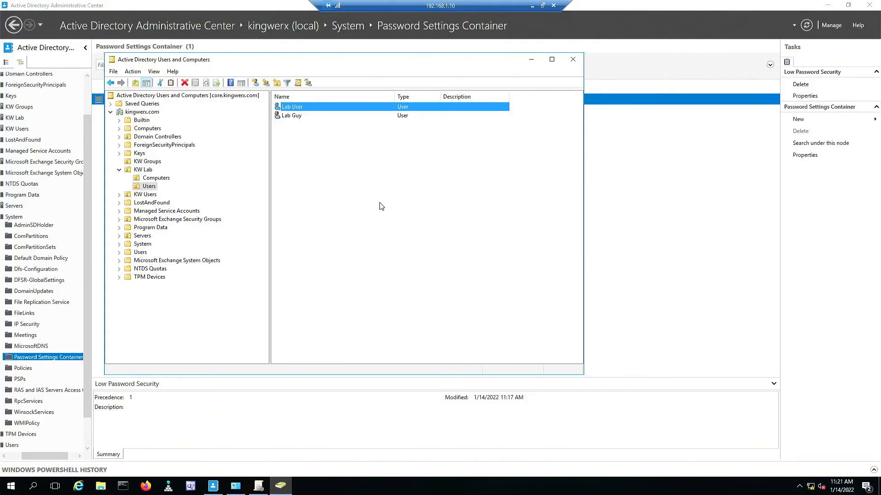
# Clear and re-tick Lab User's 'User must change password at next logon', applying each change.
pyautogui.rightClick(305, 110)
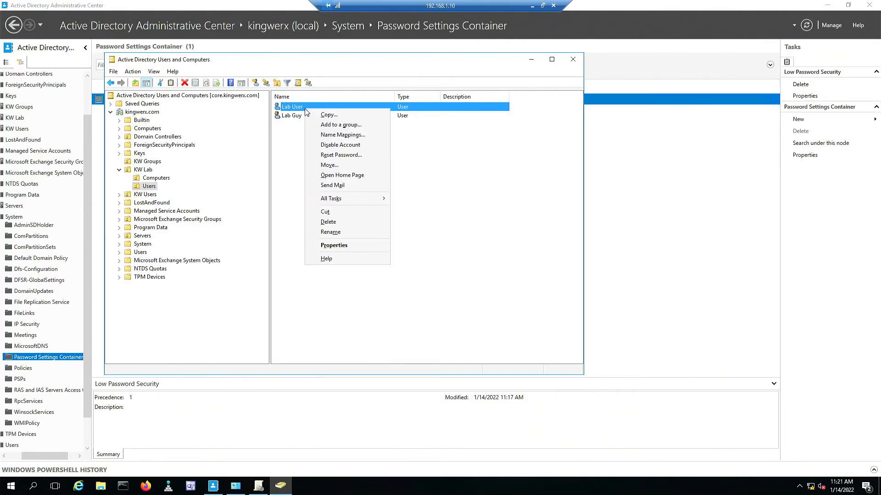
pyautogui.click(339, 248)
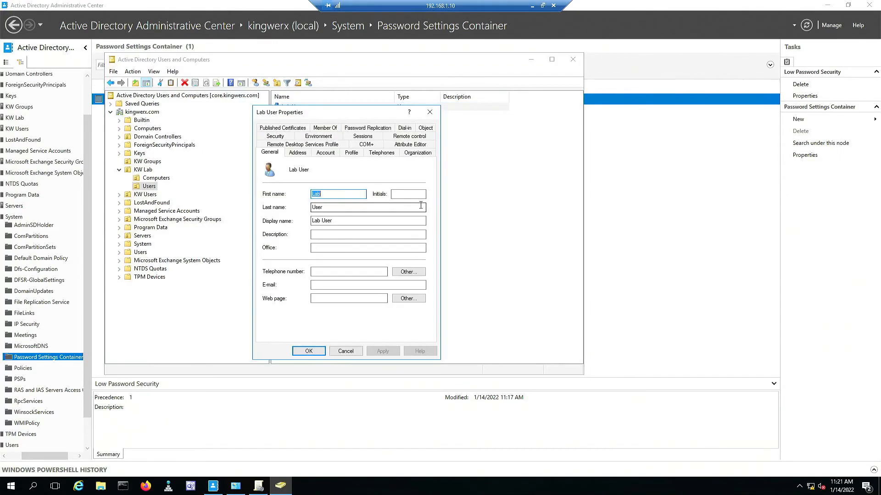
pyautogui.click(325, 153)
pyautogui.click(271, 259)
pyautogui.click(377, 356)
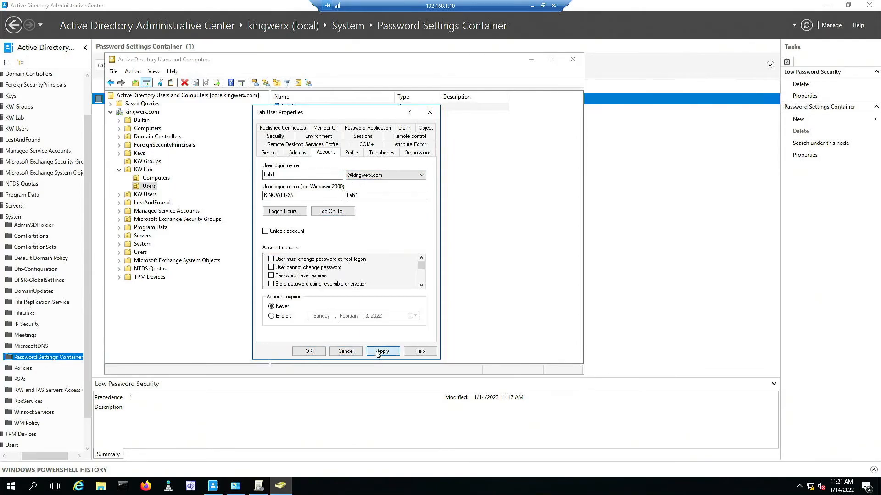
pyautogui.click(271, 259)
pyautogui.click(388, 352)
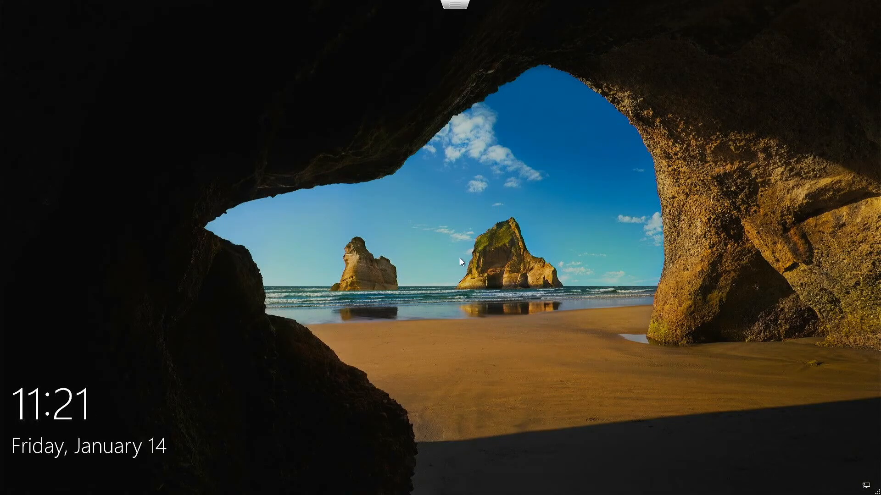
pyautogui.click(458, 257)
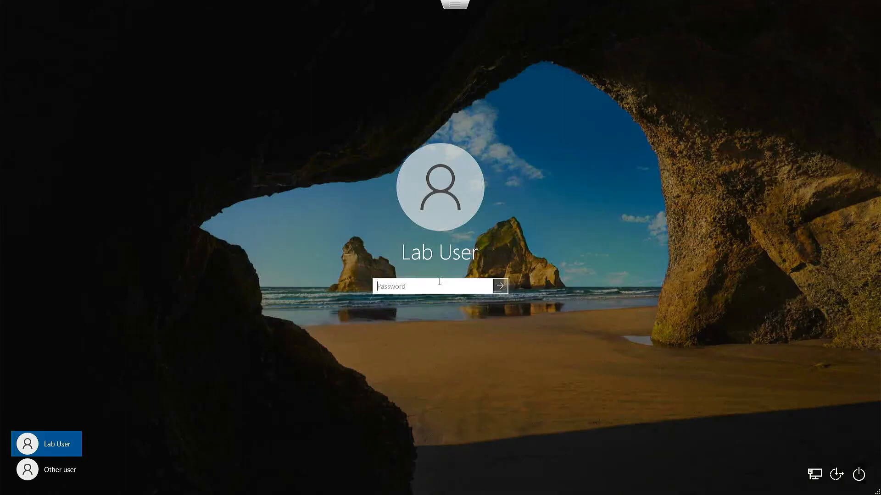
# Sign in with the current password and try a short new password, which is rejected.
pyautogui.write('••••')
pyautogui.press('Return')
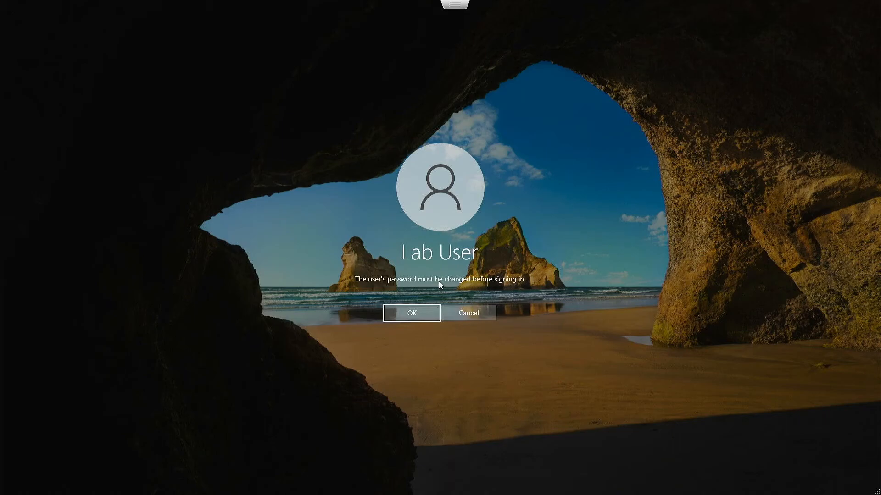
pyautogui.press('Return')
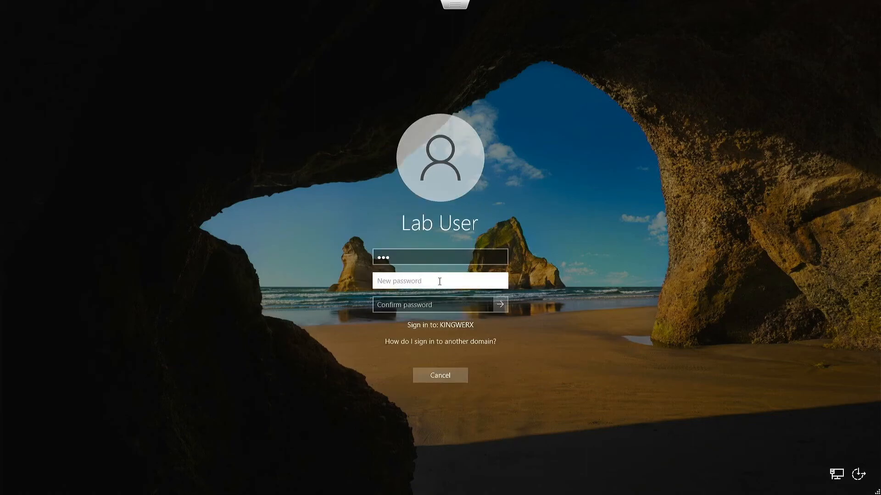
pyautogui.write('•••')
pyautogui.press('Tab')
pyautogui.write('•••')
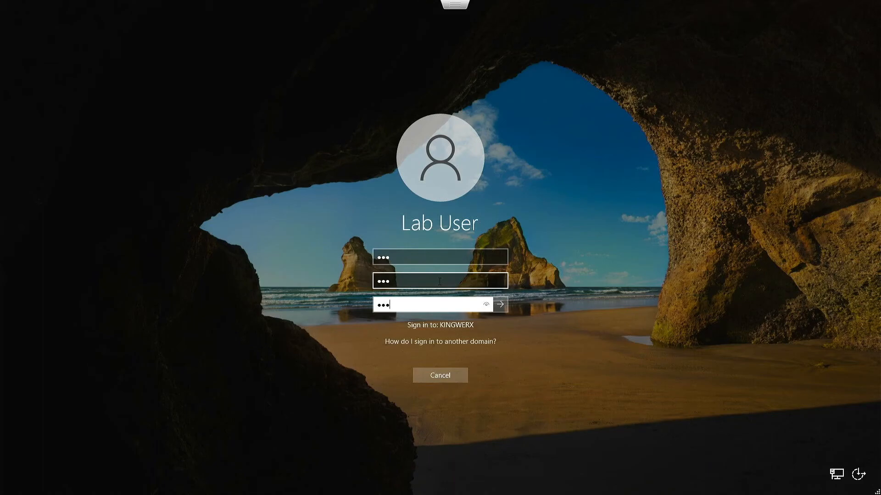
pyautogui.press('Return')
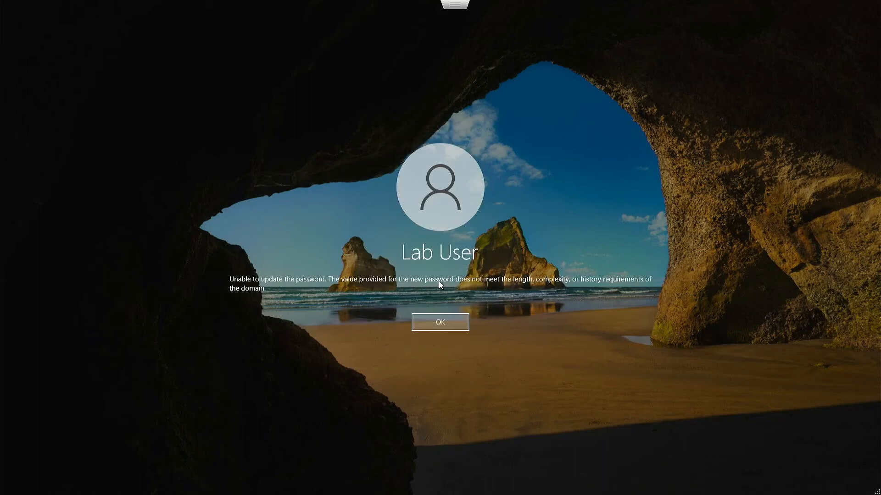
pyautogui.click(431, 321)
# Enter the old password plus a long complex new password and confirmation to finish signing in.
pyautogui.write('***')
pyautogui.press('Tab')
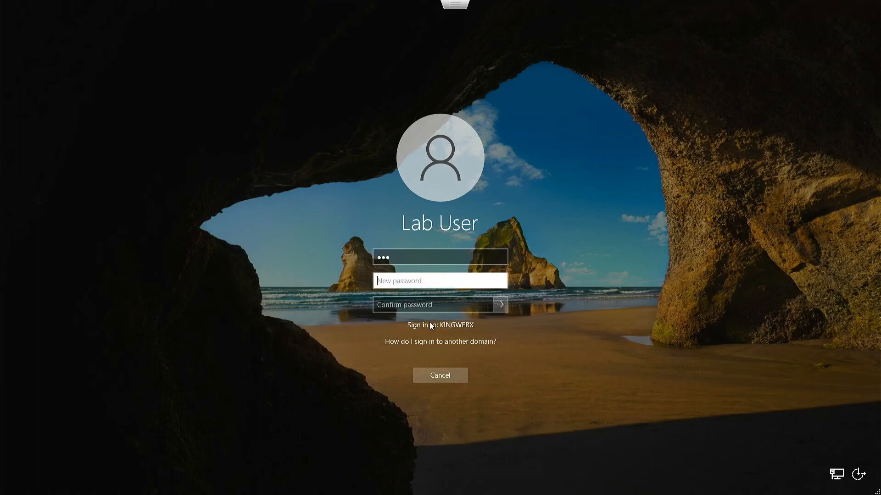
pyautogui.write('************************')
pyautogui.press('Tab')
pyautogui.write('*******')
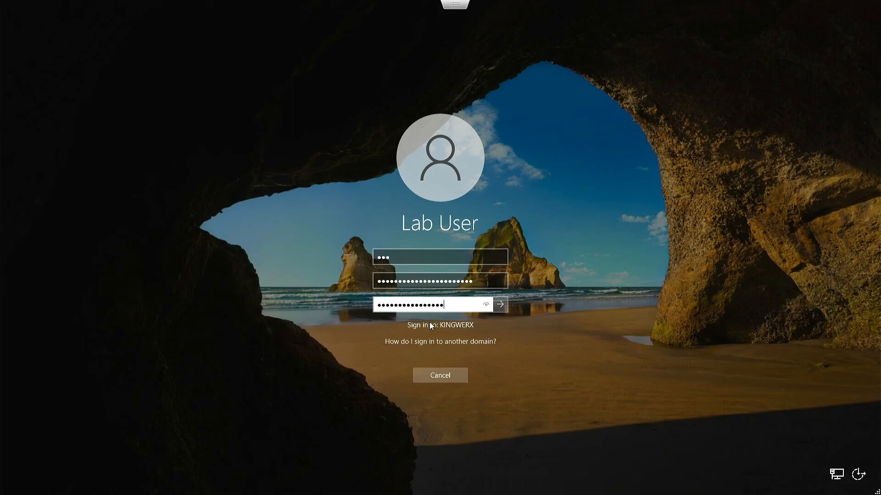
pyautogui.write('****************')
pyautogui.press('Return')
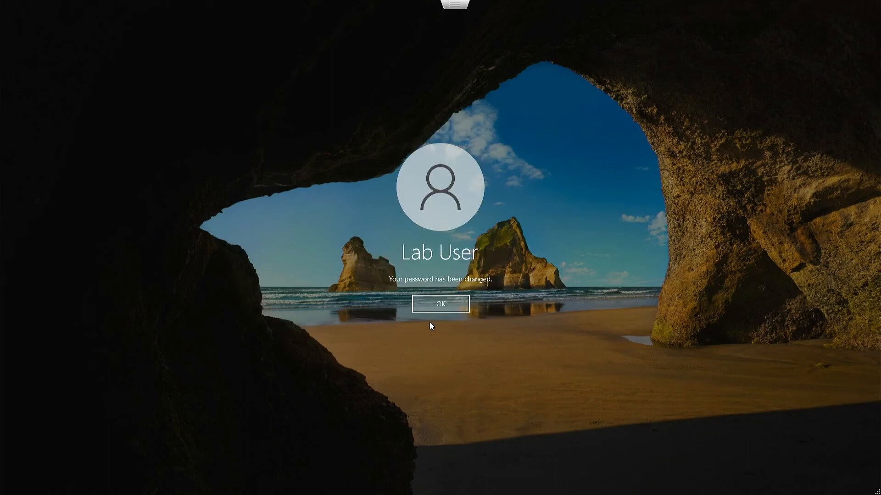
pyautogui.click(432, 303)
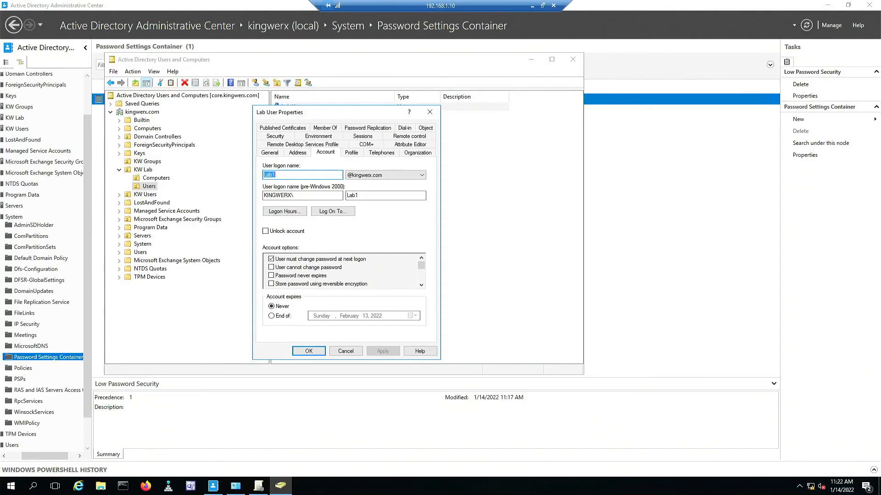
# Close Lab User's properties and bring the Administrative Center window forward.
pyautogui.click(309, 350)
pyautogui.moveTo(375, 64); pyautogui.dragTo(541, 87)
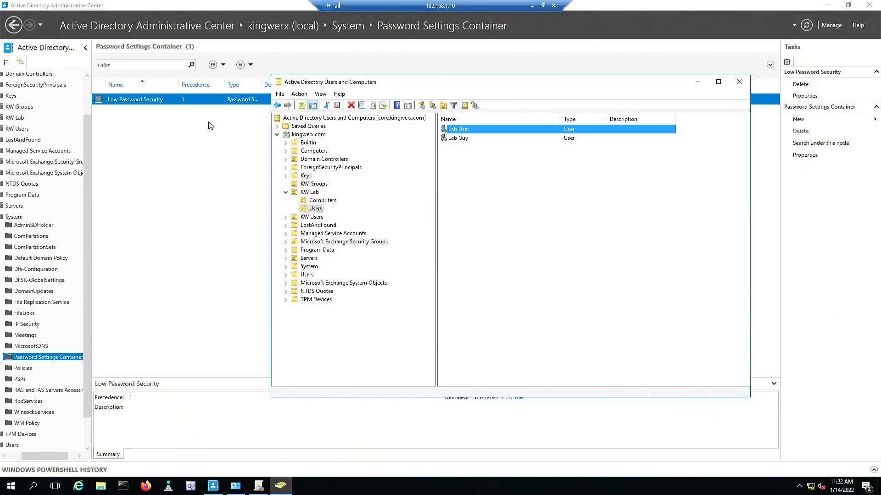
pyautogui.click(201, 137)
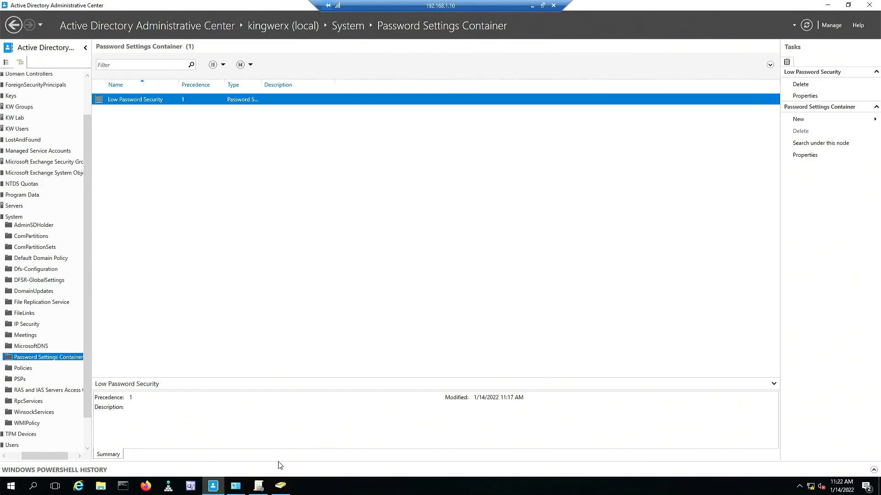
pyautogui.click(259, 487)
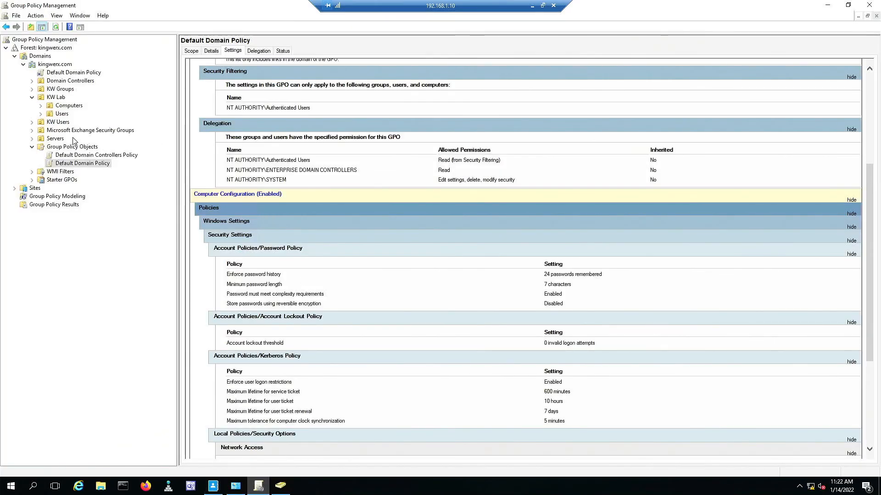
pyautogui.click(64, 106)
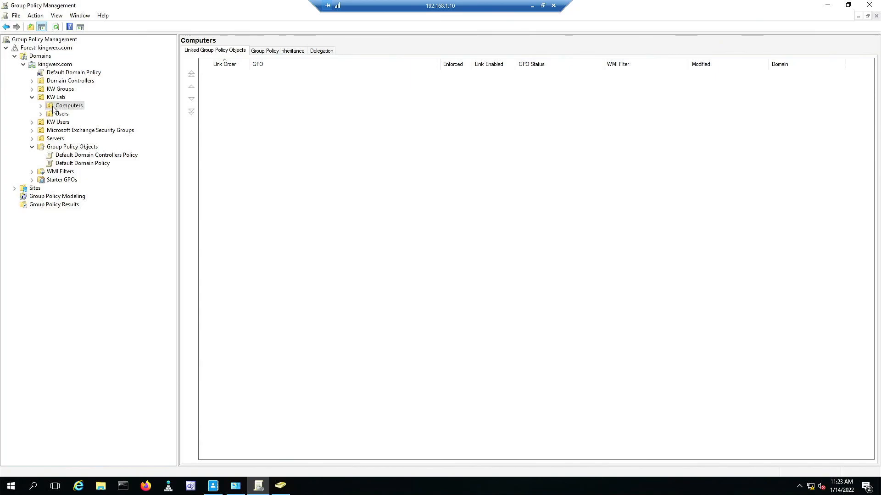
pyautogui.click(211, 488)
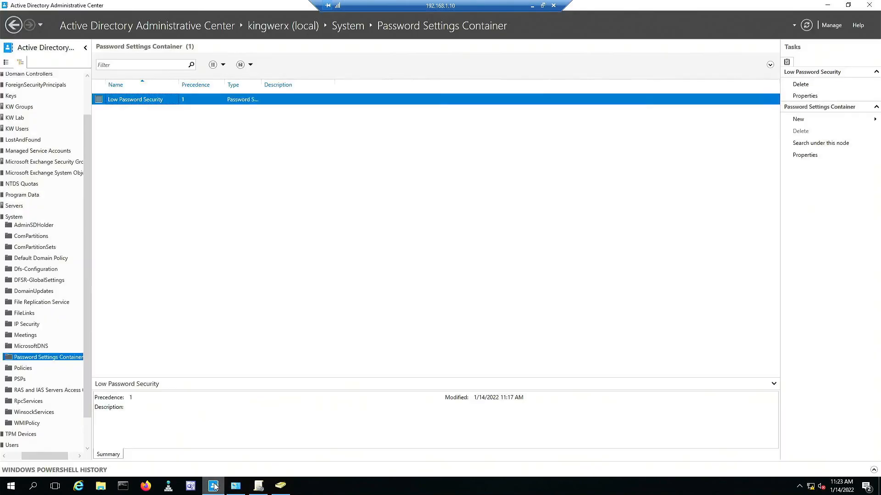